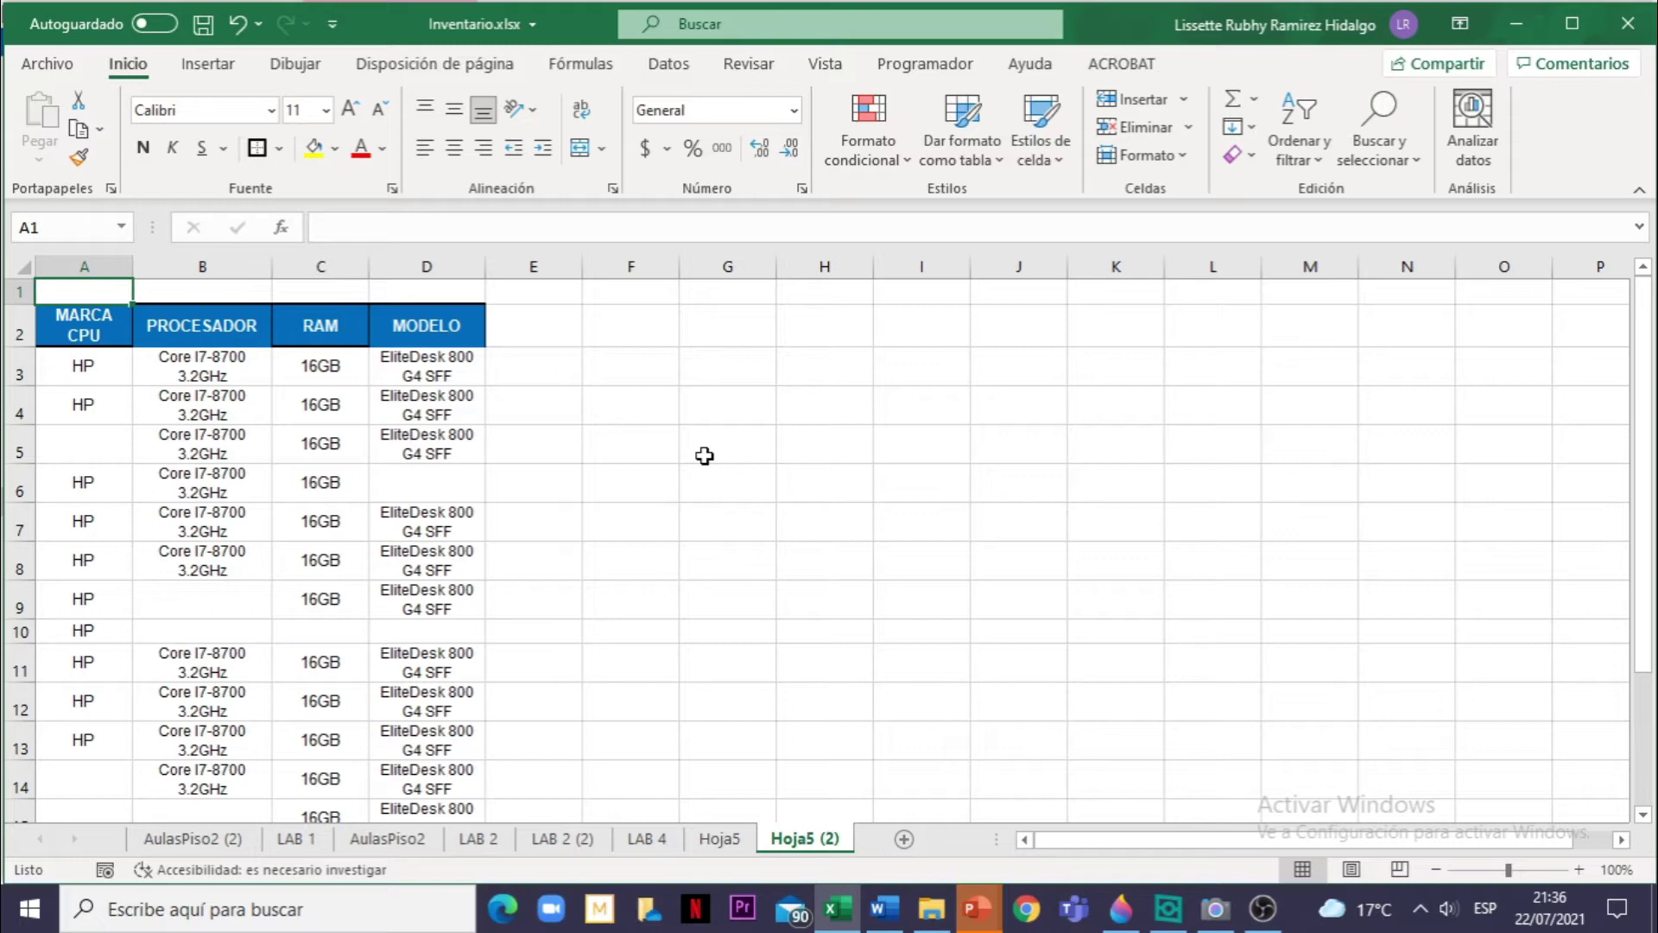
- Delete the empty cell A5 with cells shifting up, so A5 now reads HP
{"action": "left_click", "coordinate": [465, 486]}
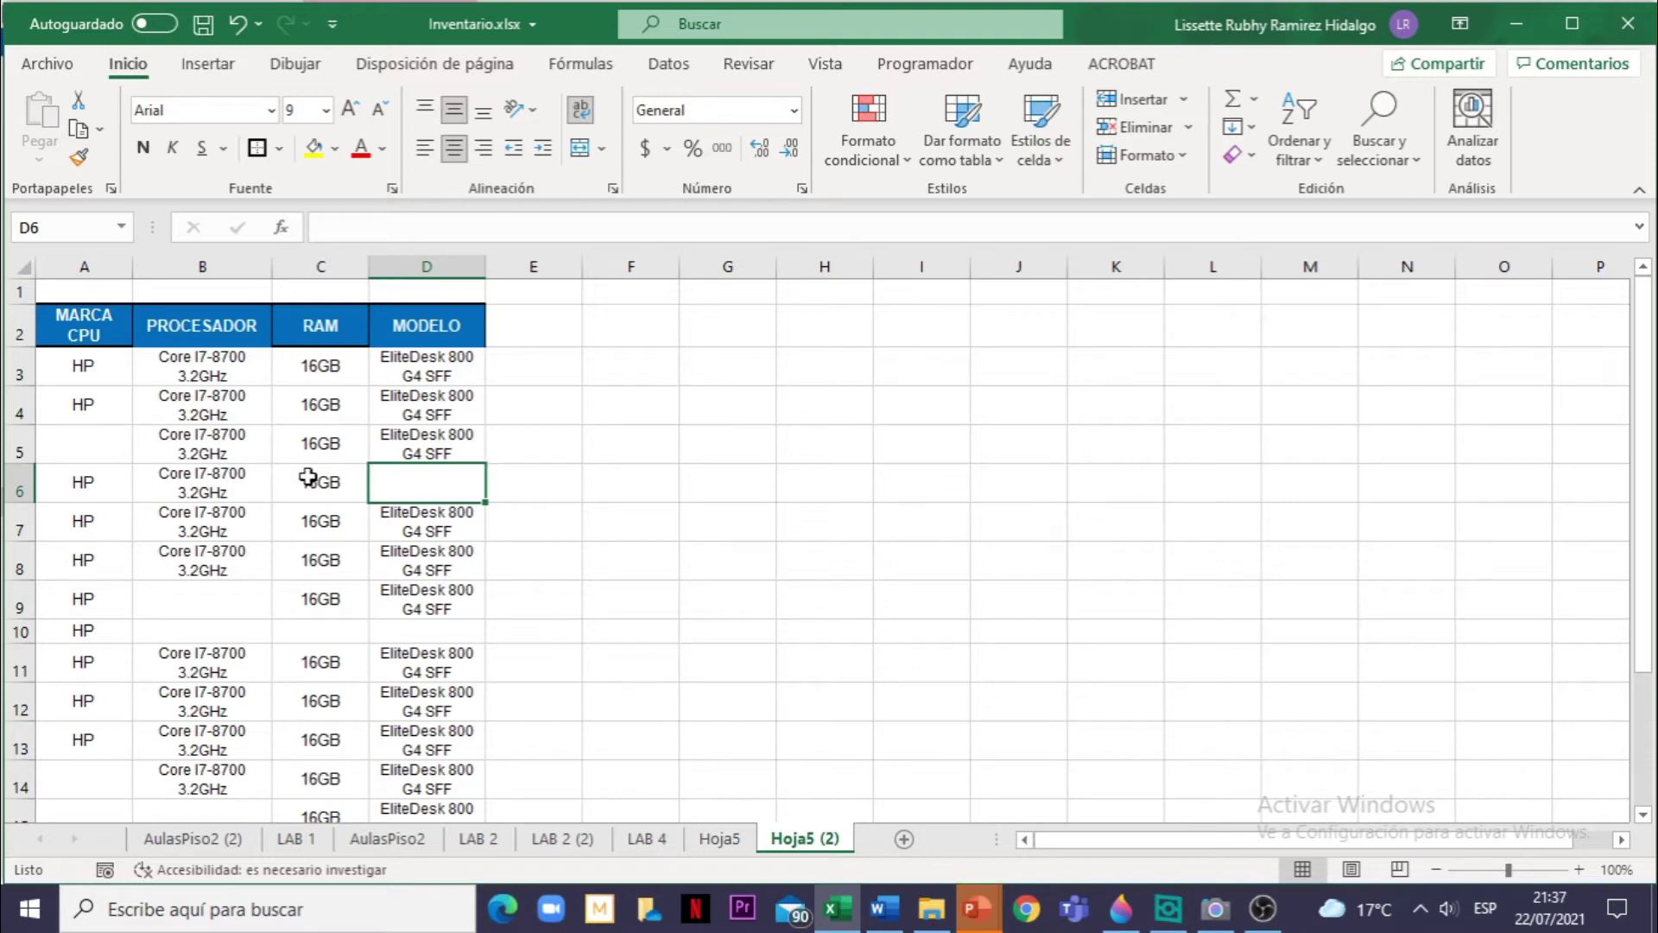
{"action": "left_click", "coordinate": [97, 442]}
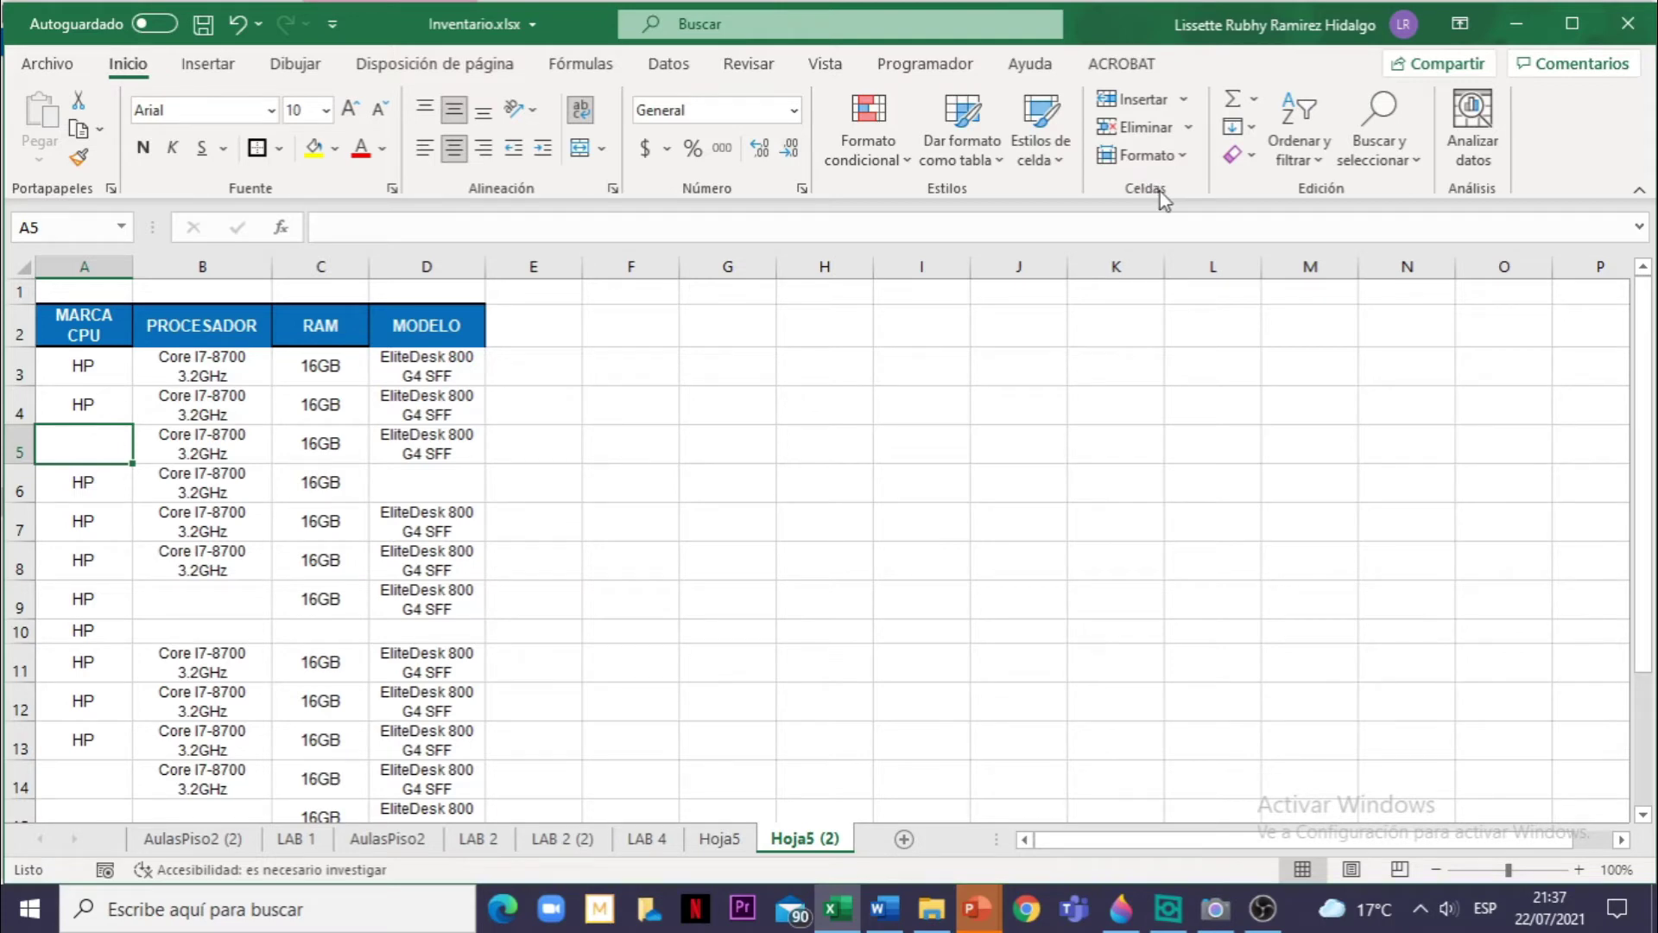
{"action": "left_click", "coordinate": [1189, 130]}
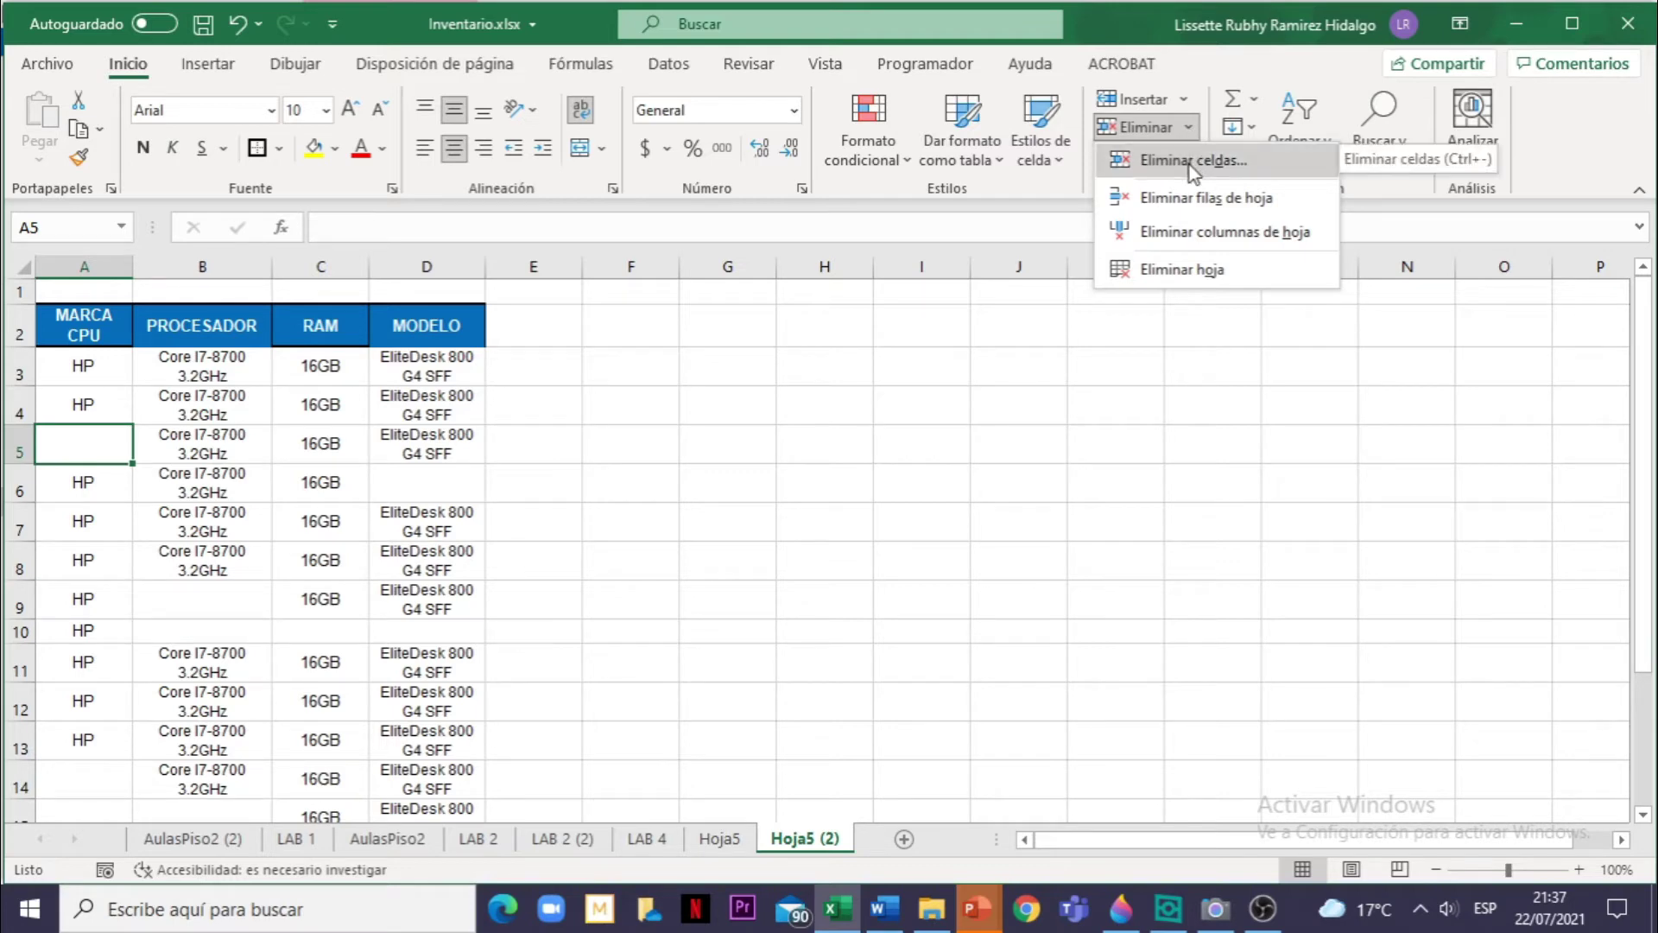
{"action": "left_click", "coordinate": [1189, 164]}
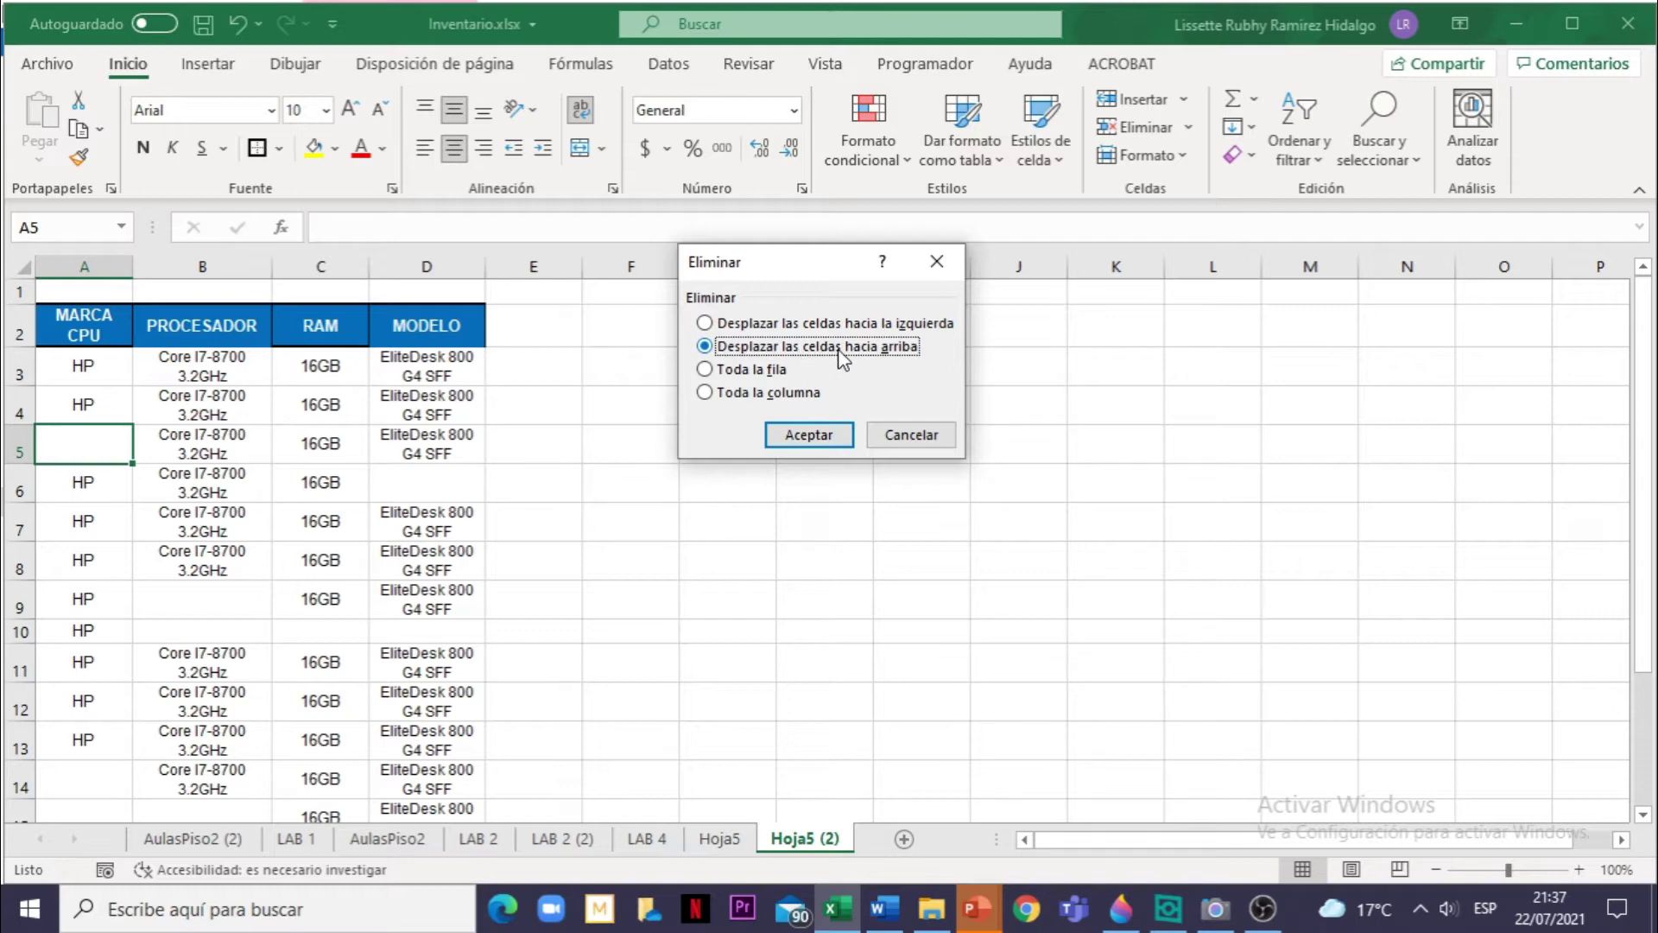
{"action": "left_click", "coordinate": [823, 438]}
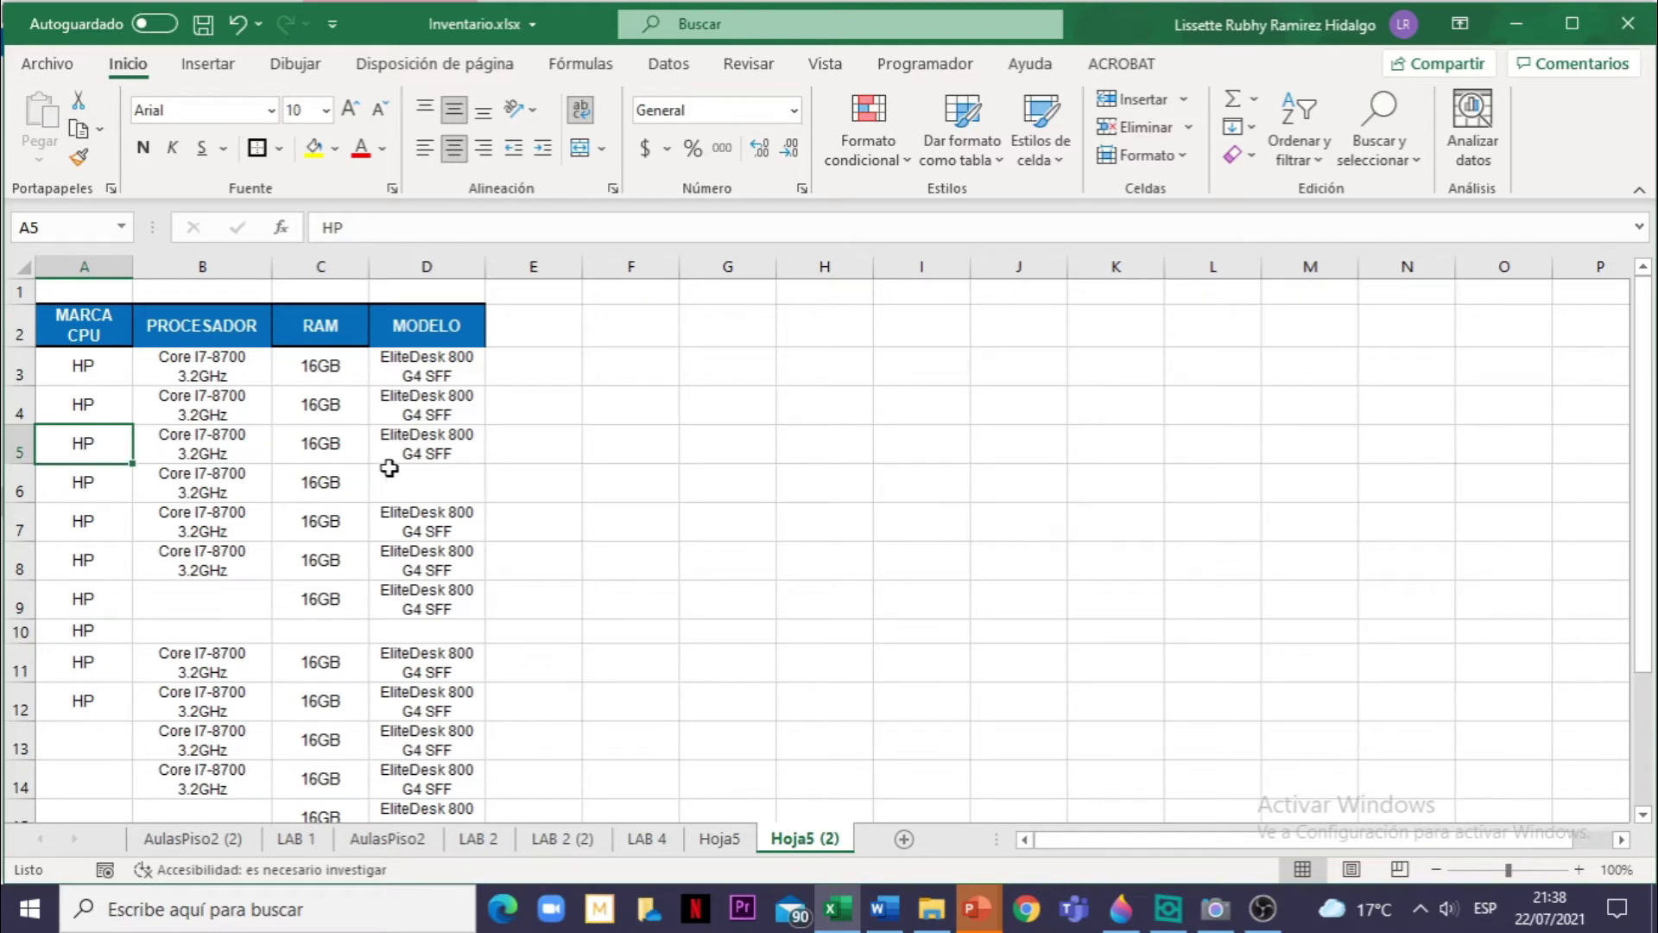
- Delete empty cell D6 with cells shifting up, bringing EliteDesk 800 G4 SFF into D6
{"action": "left_click", "coordinate": [418, 485]}
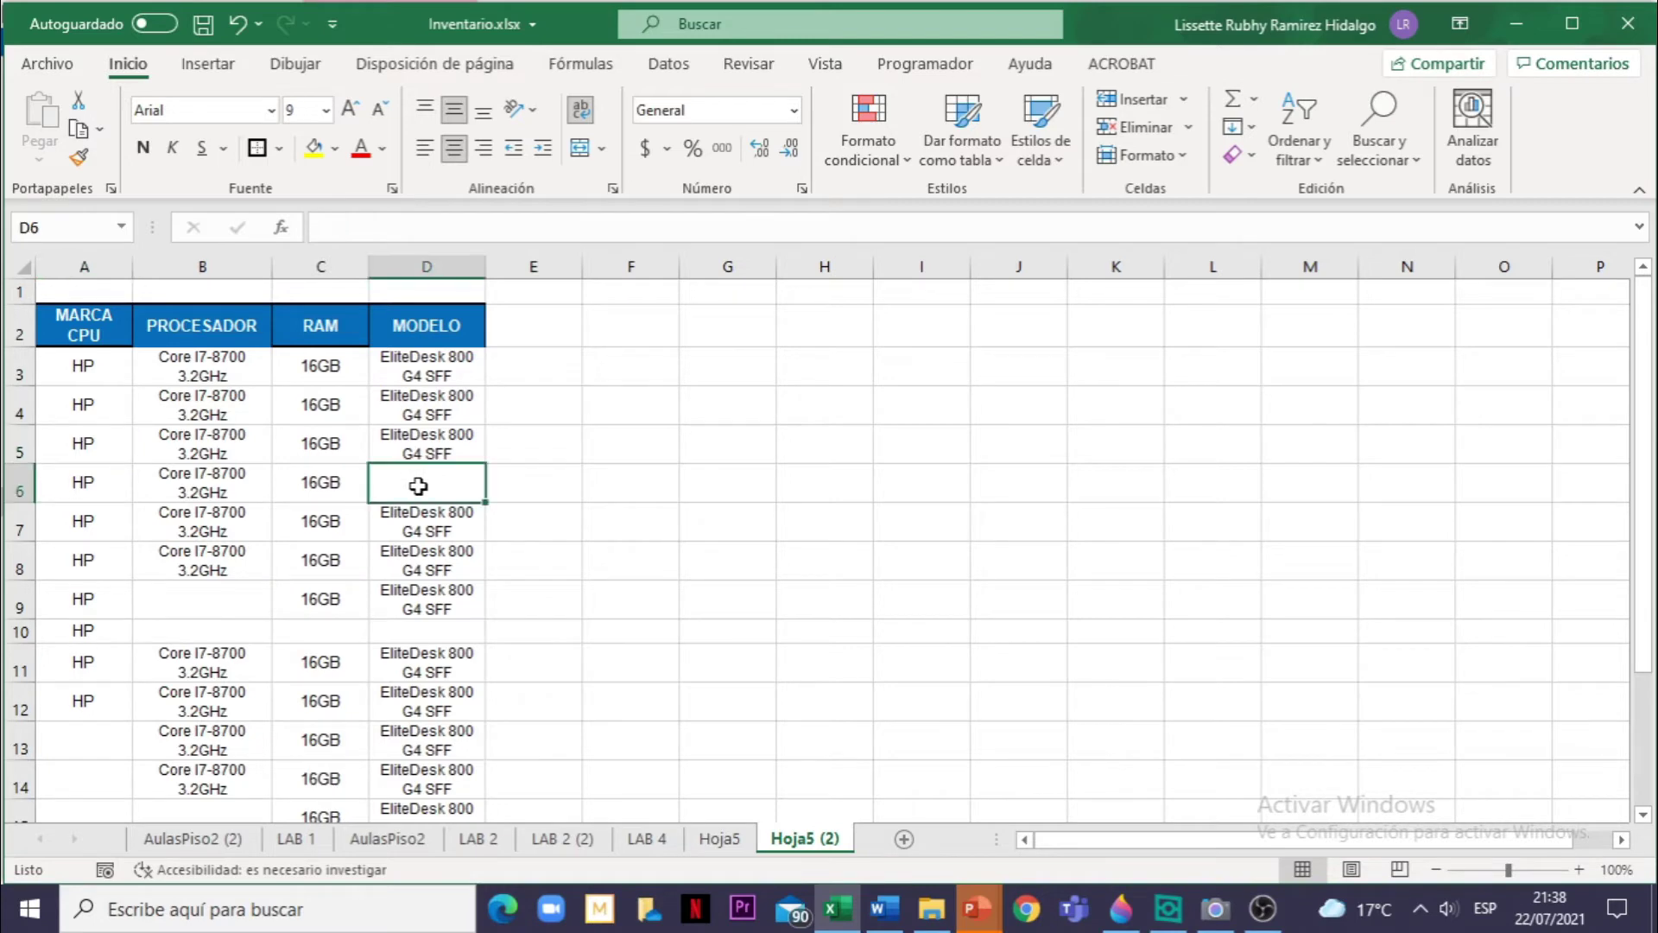
{"action": "right_click", "coordinate": [418, 488]}
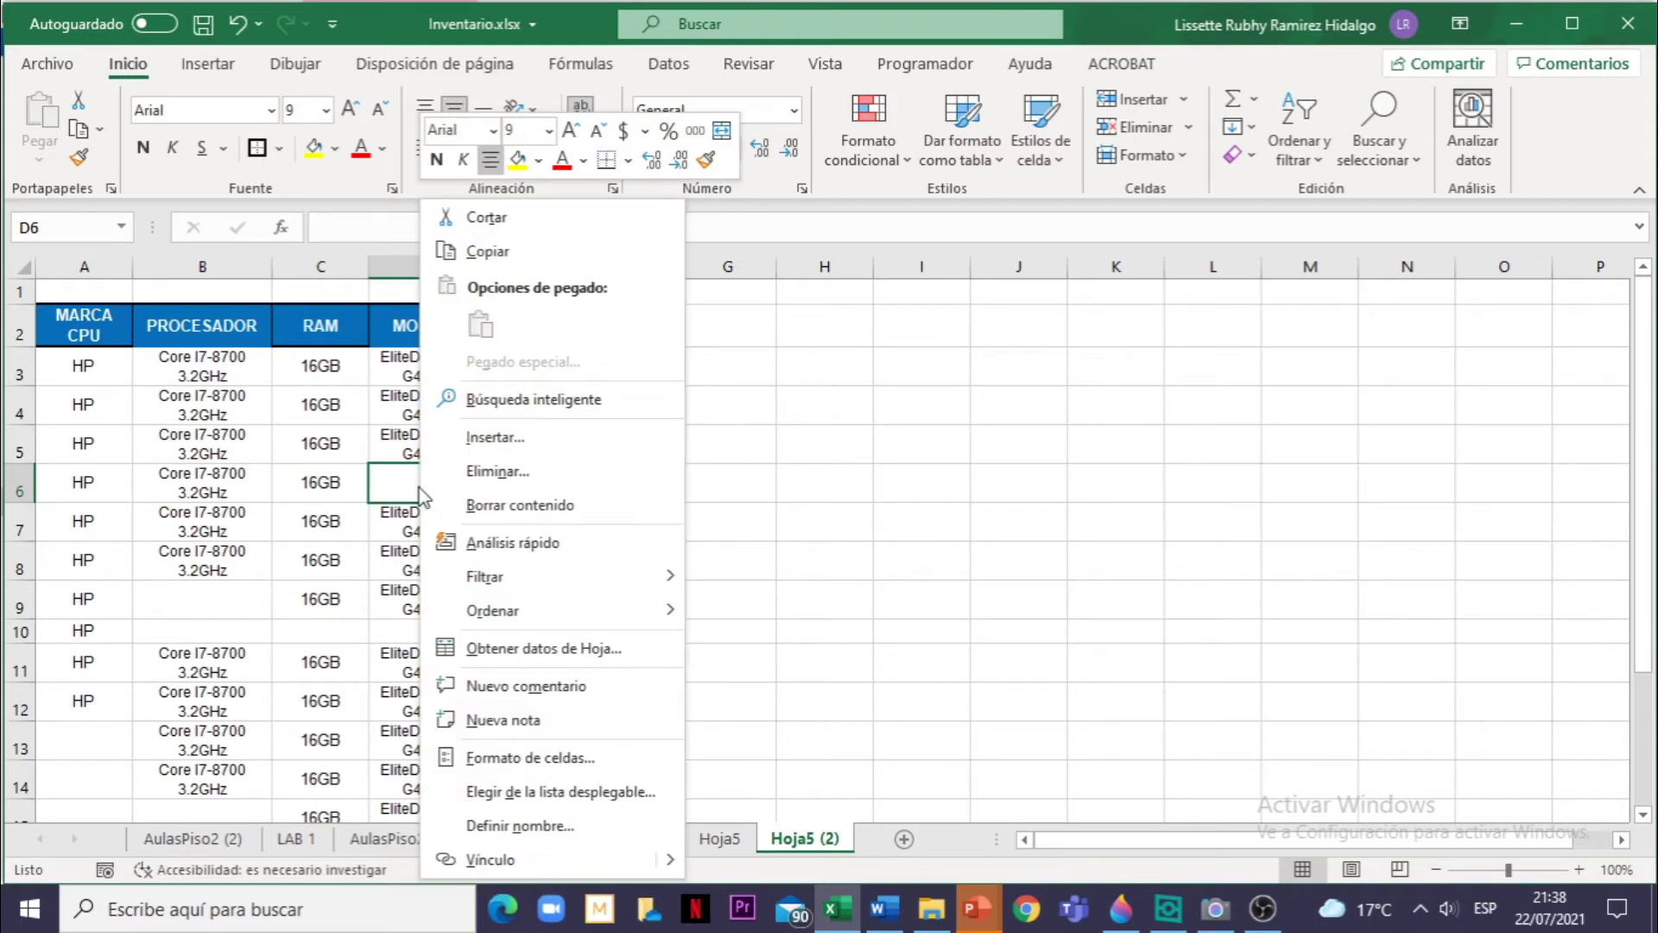
{"action": "left_click", "coordinate": [529, 473]}
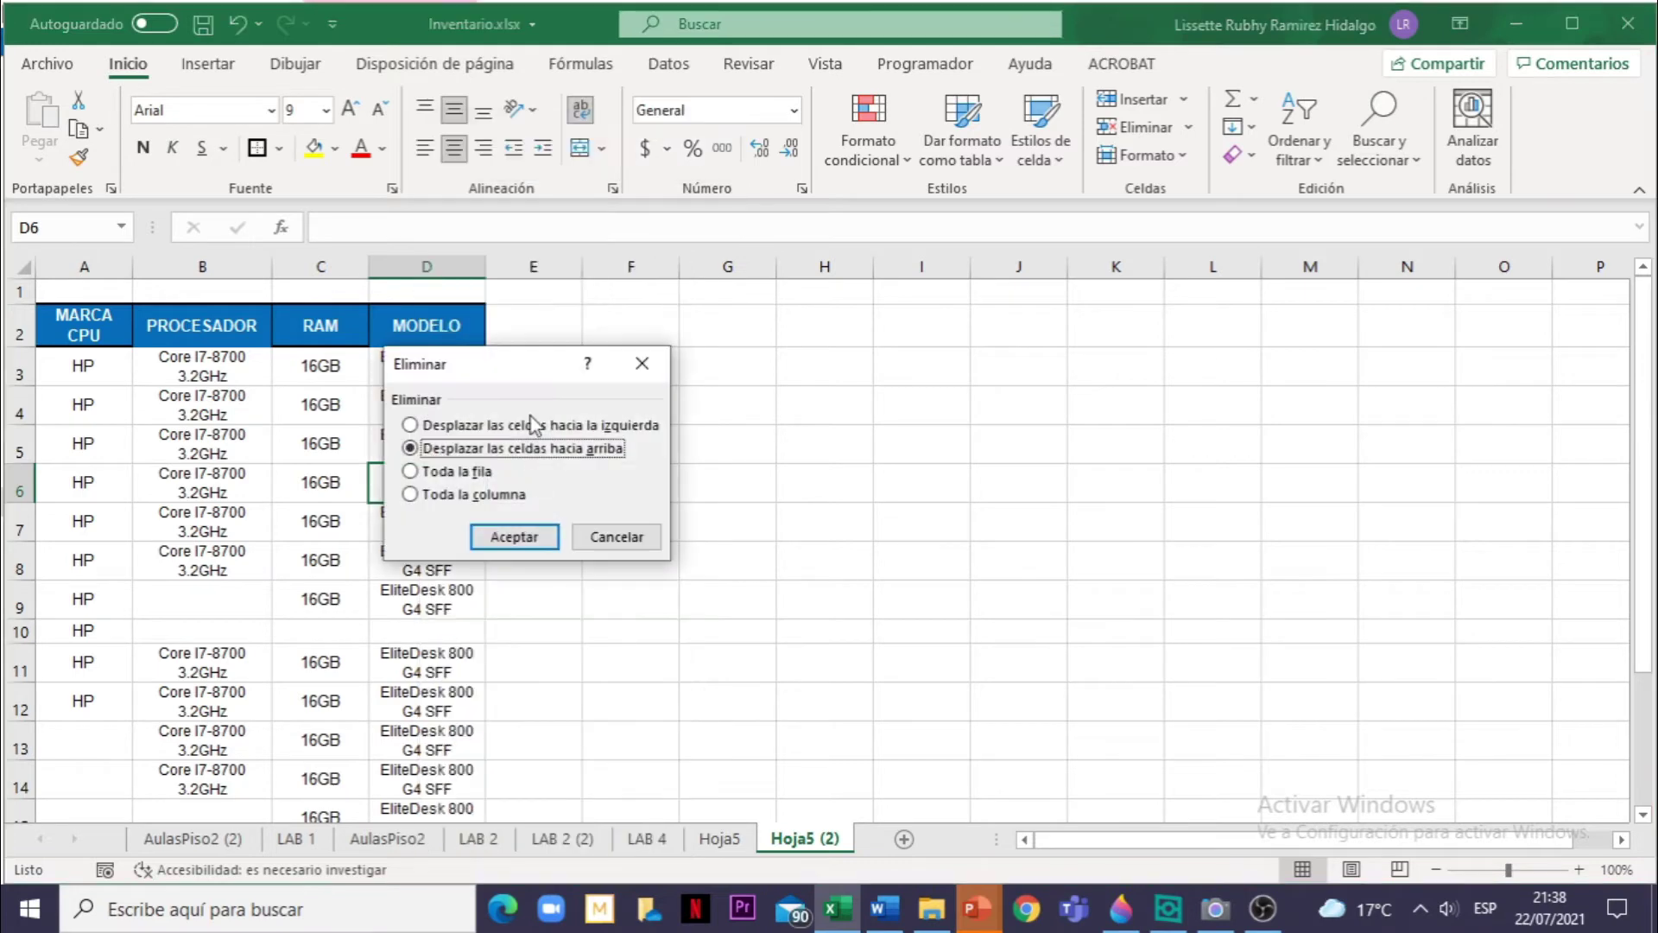
{"action": "left_click_drag", "start_coordinate": [517, 373], "coordinate": [648, 299]}
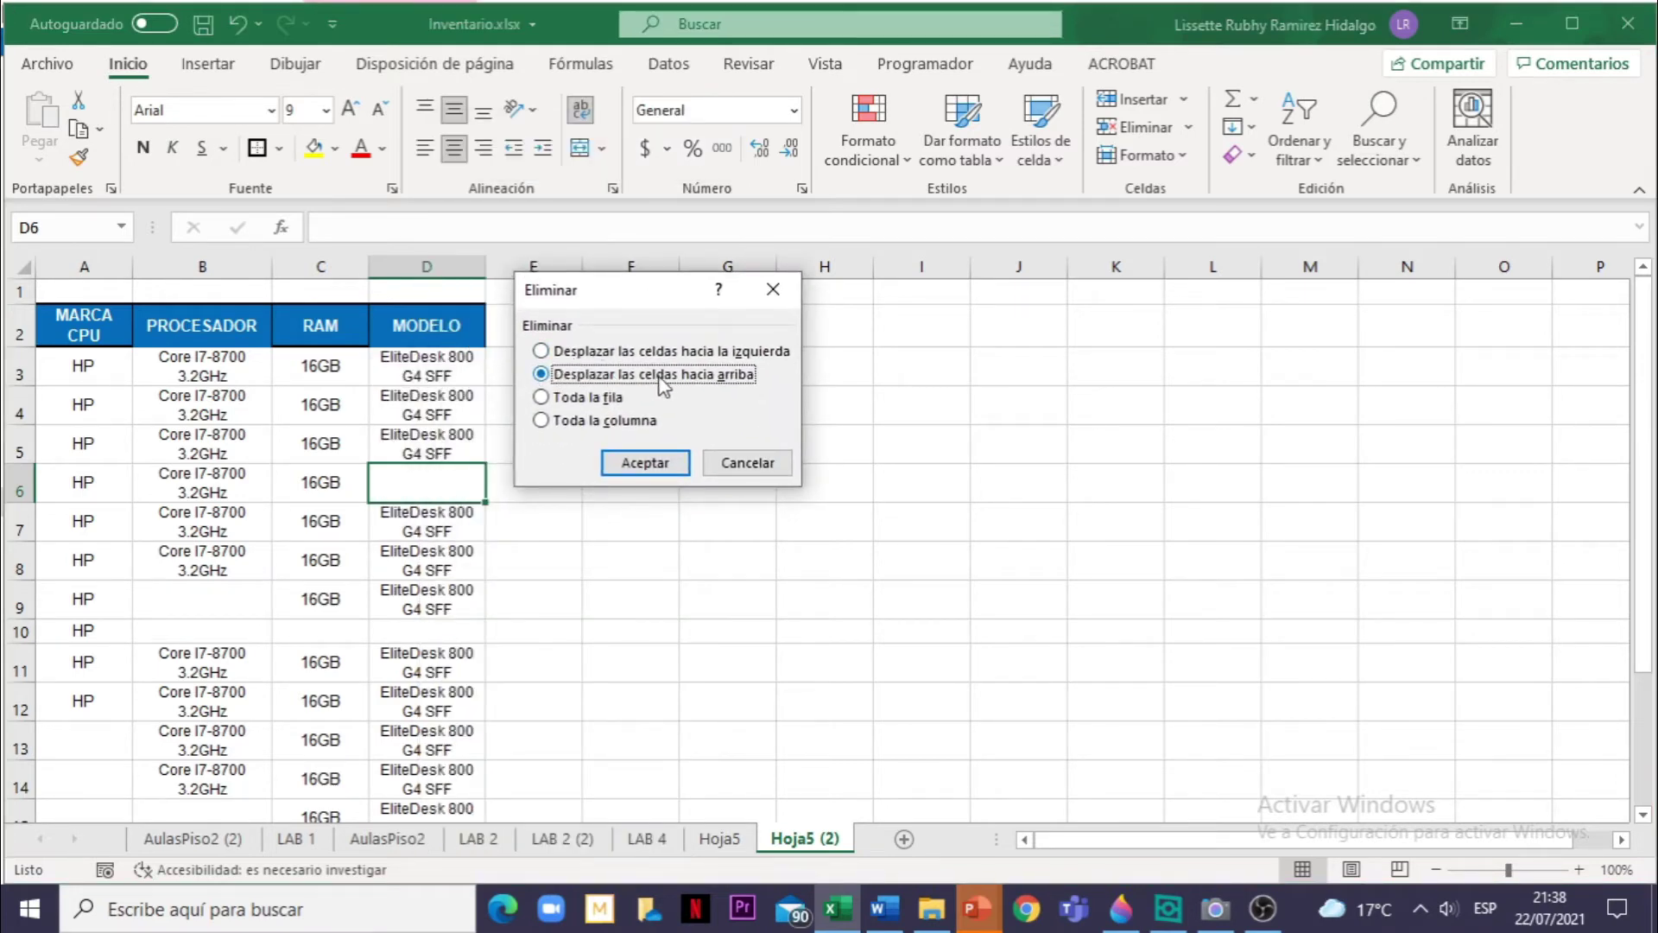
{"action": "left_click", "coordinate": [647, 464]}
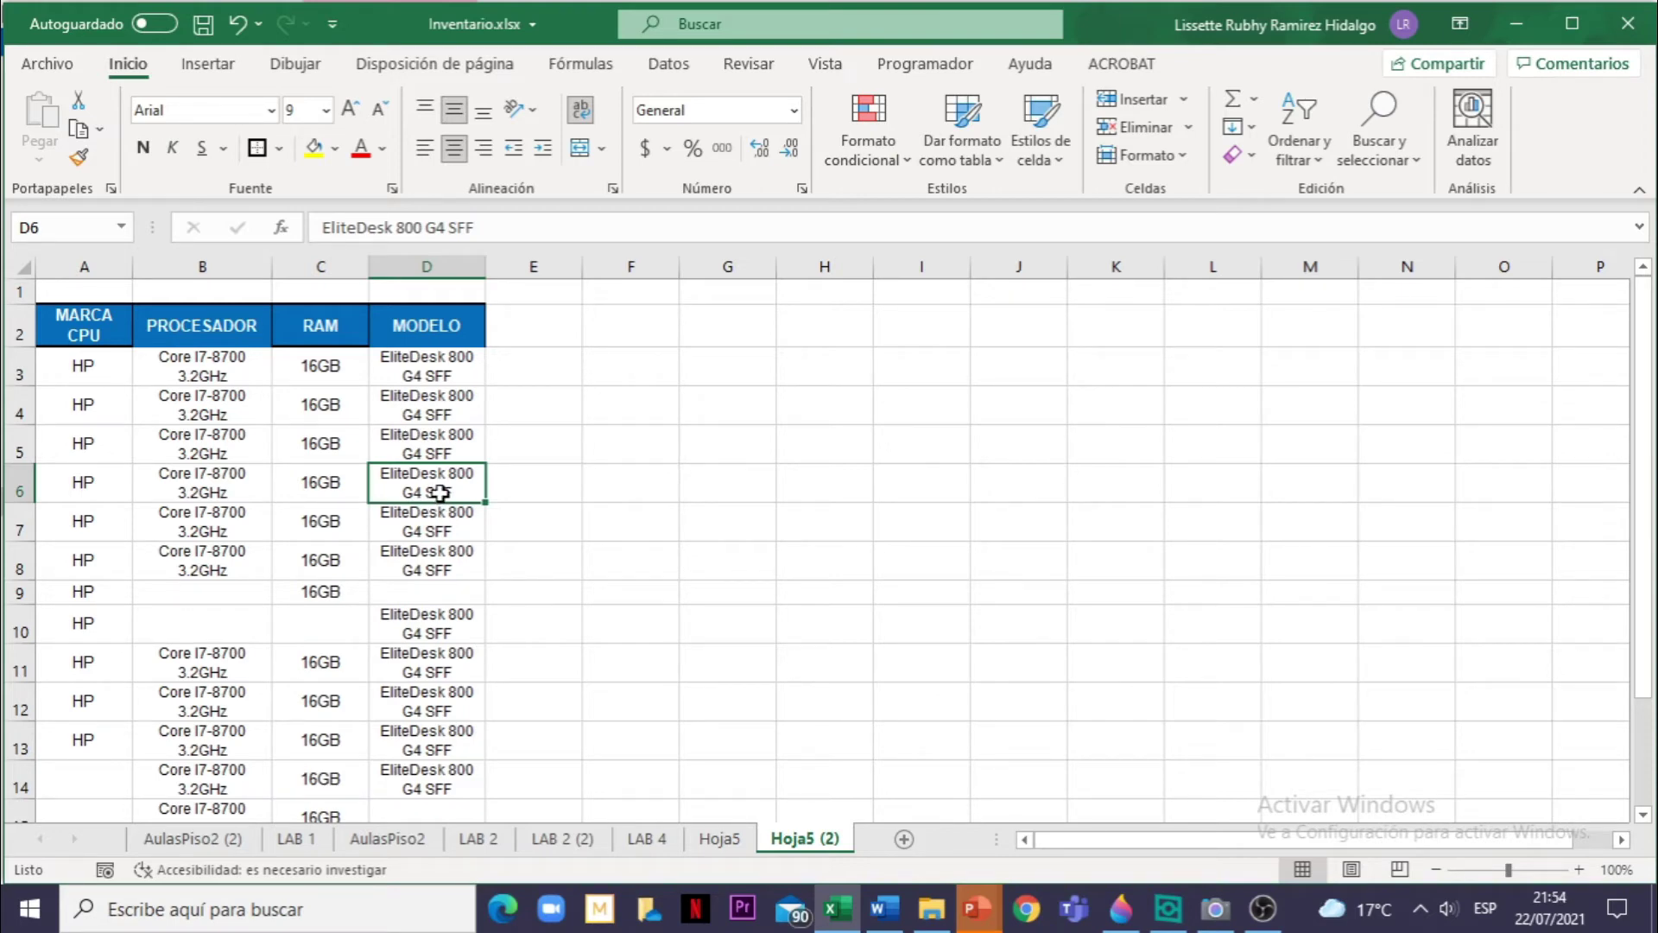
- Clear the stray 16GB value from C9, leaving it blank like C10 below
{"action": "left_click", "coordinate": [324, 592]}
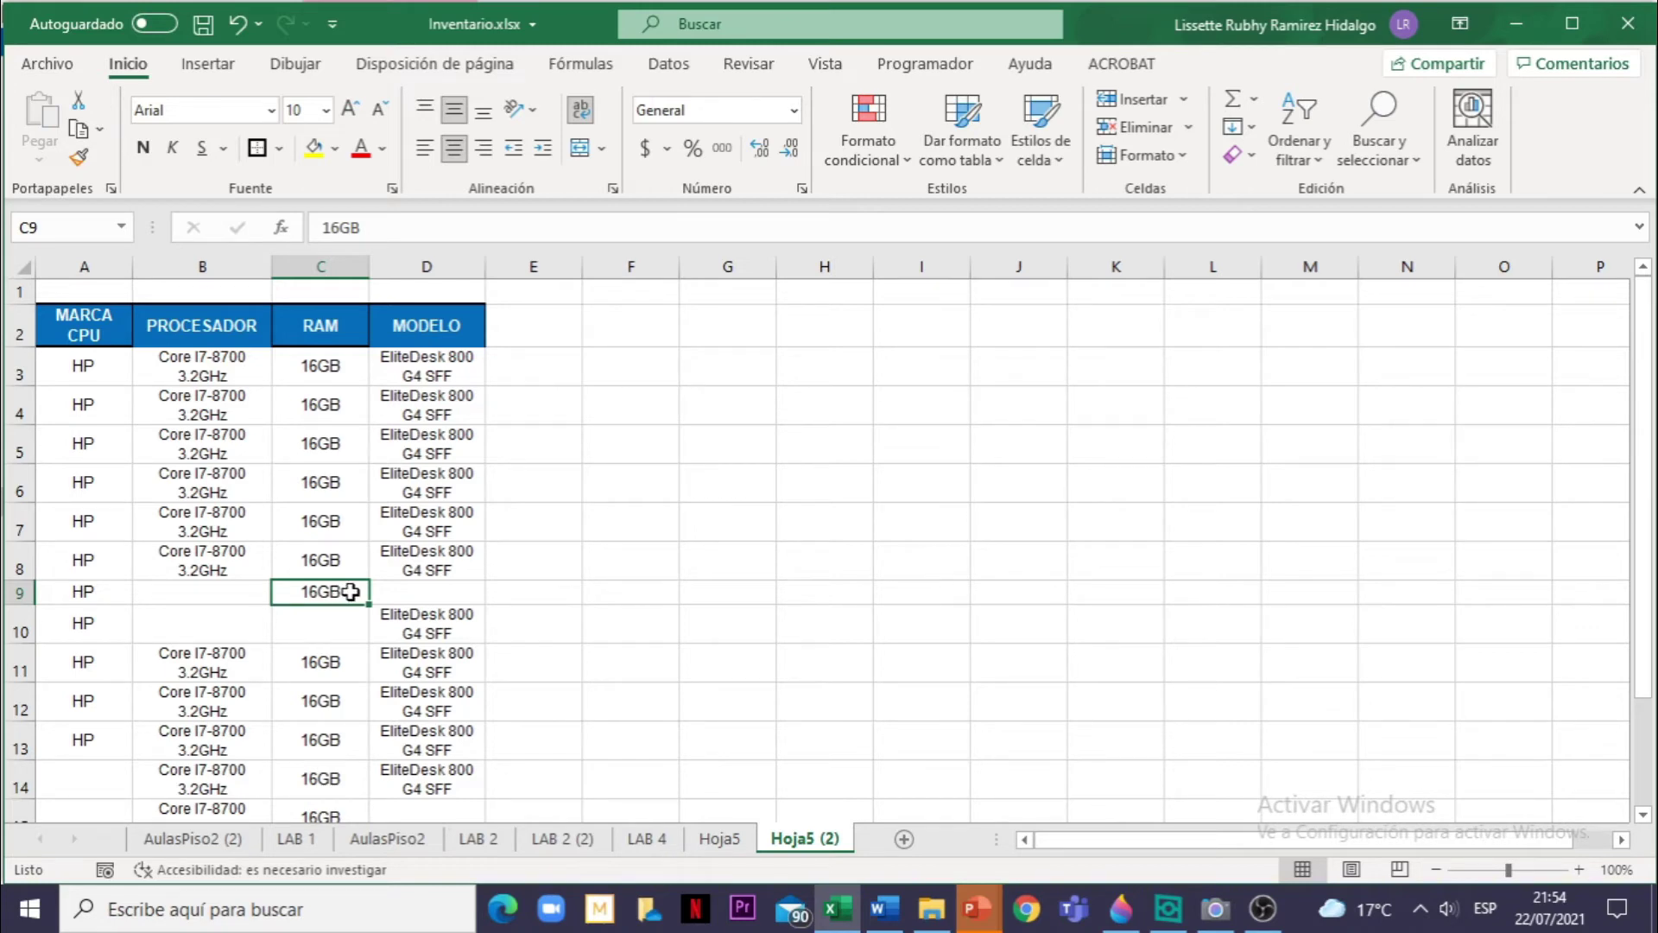
{"action": "key", "text": "Delete"}
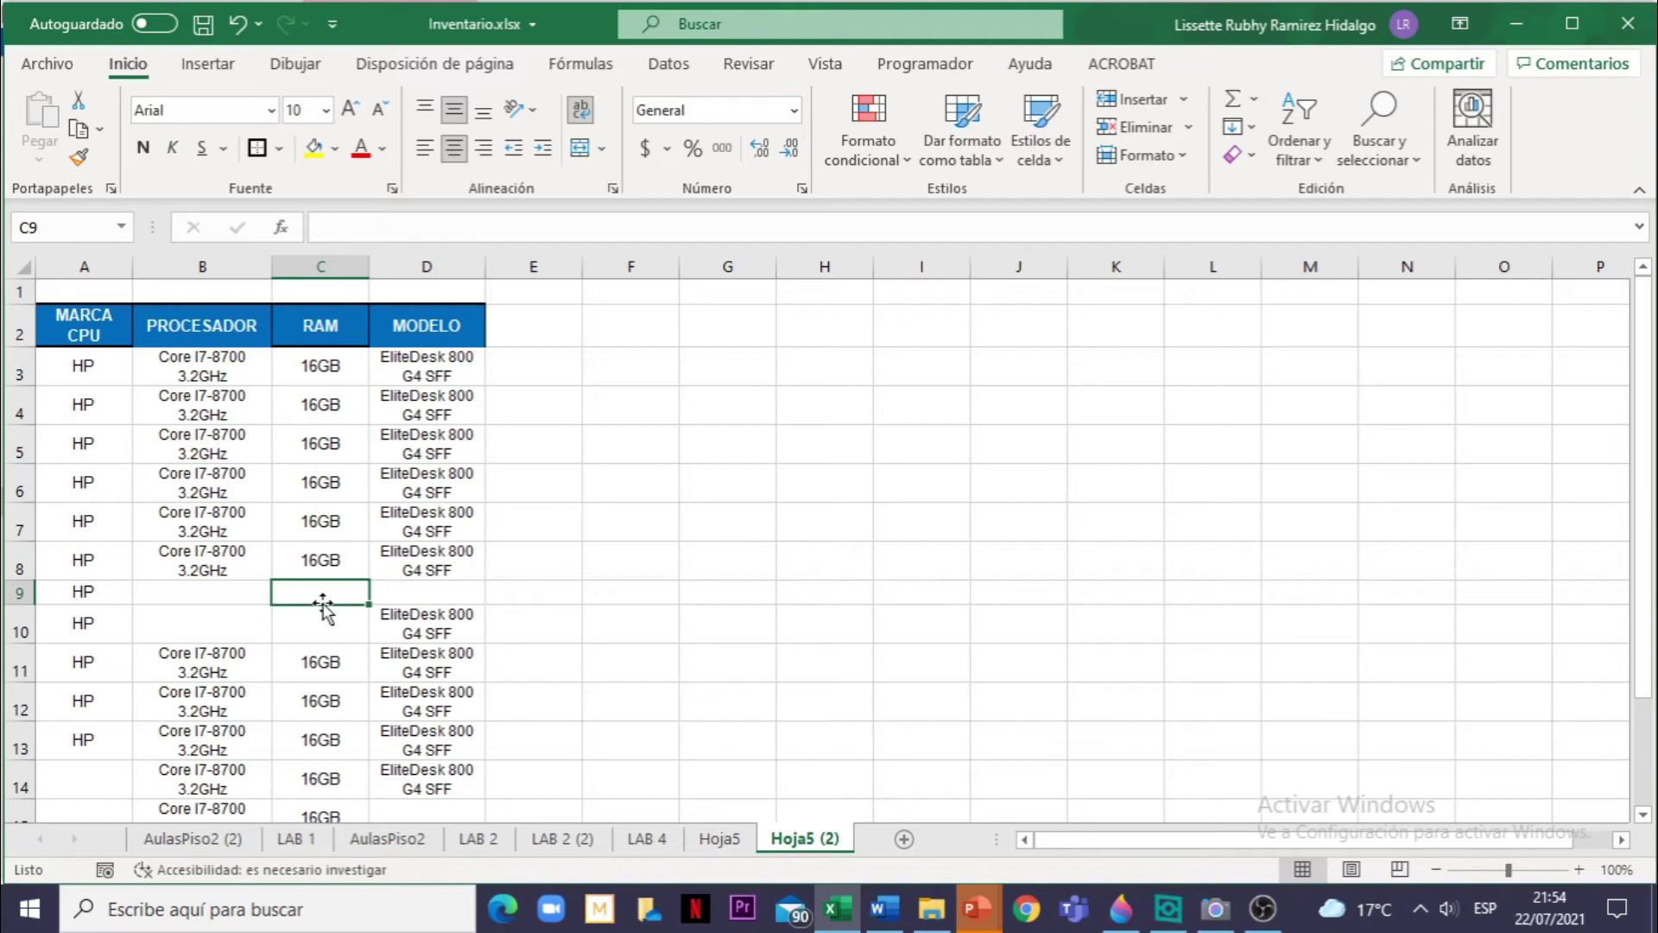
{"action": "left_click", "coordinate": [278, 626]}
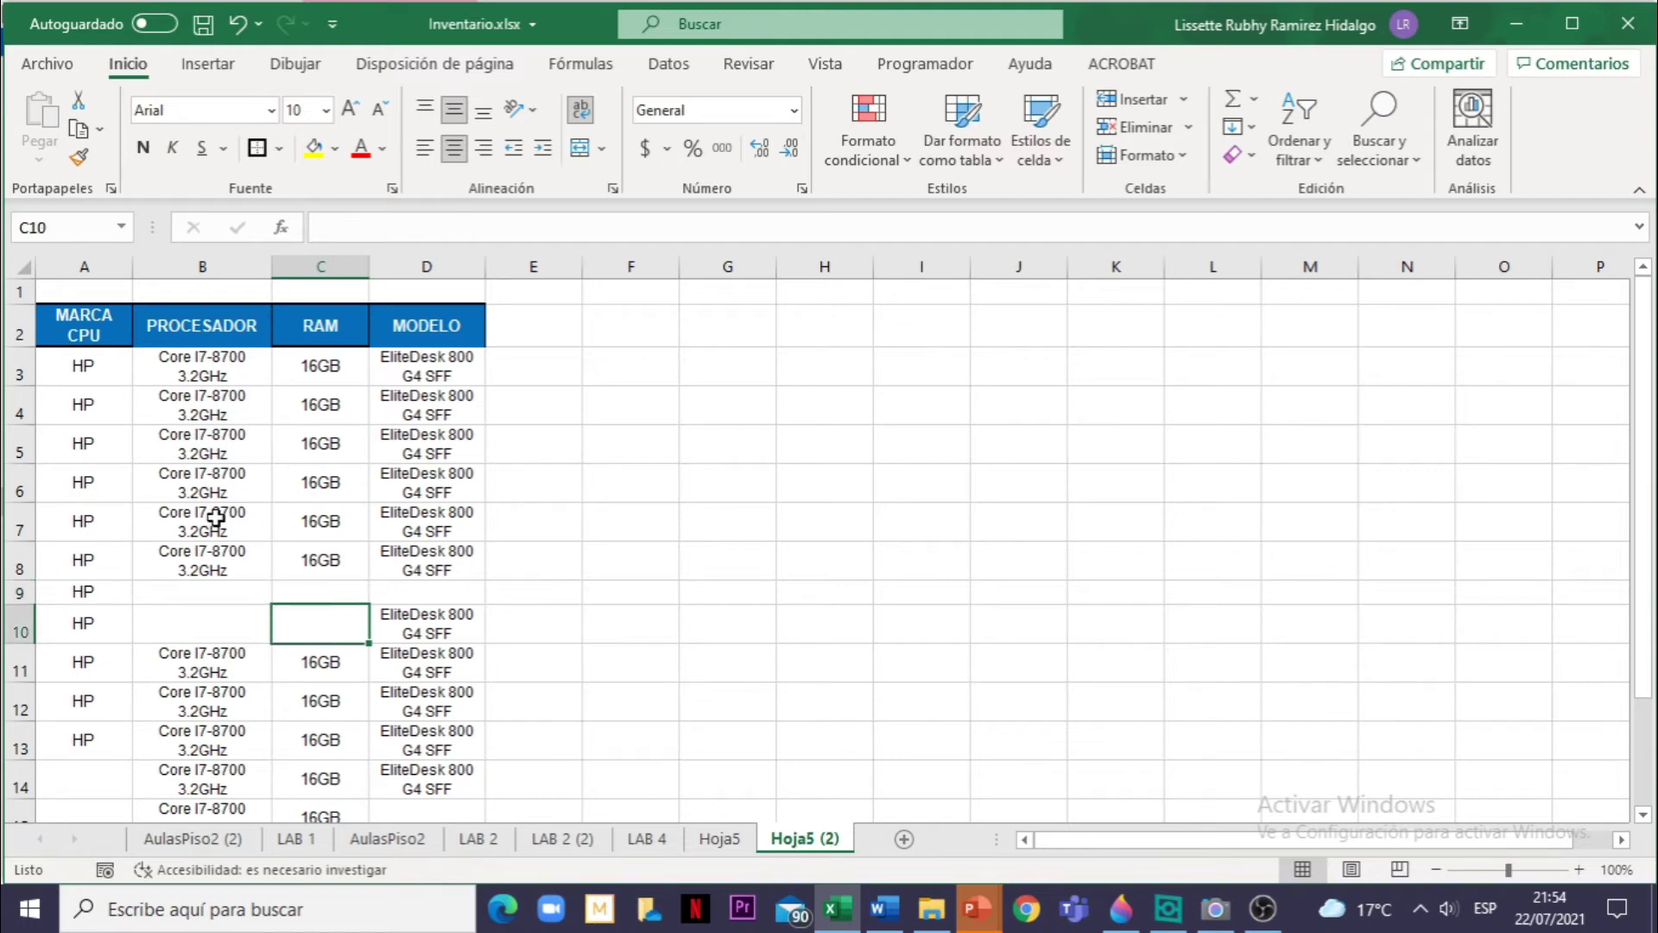
- Select the inventory range from the MARCA CPU header across to column D, down to row 15
{"action": "left_click", "coordinate": [82, 327]}
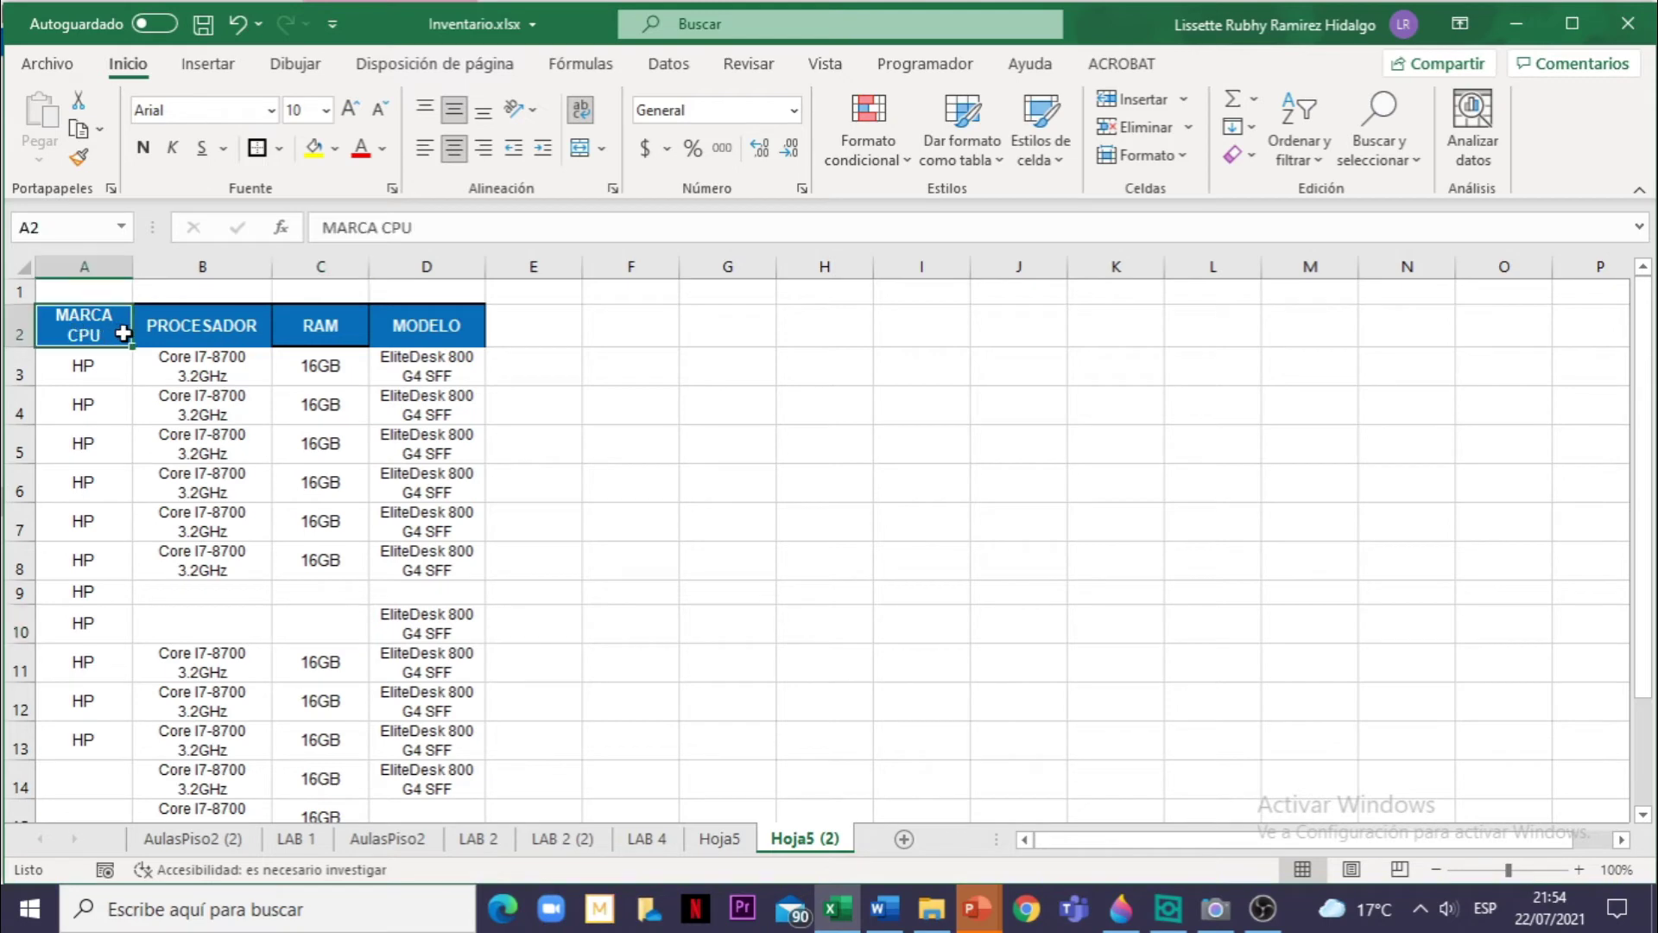
{"action": "left_click_drag", "start_coordinate": [123, 332], "coordinate": [323, 363]}
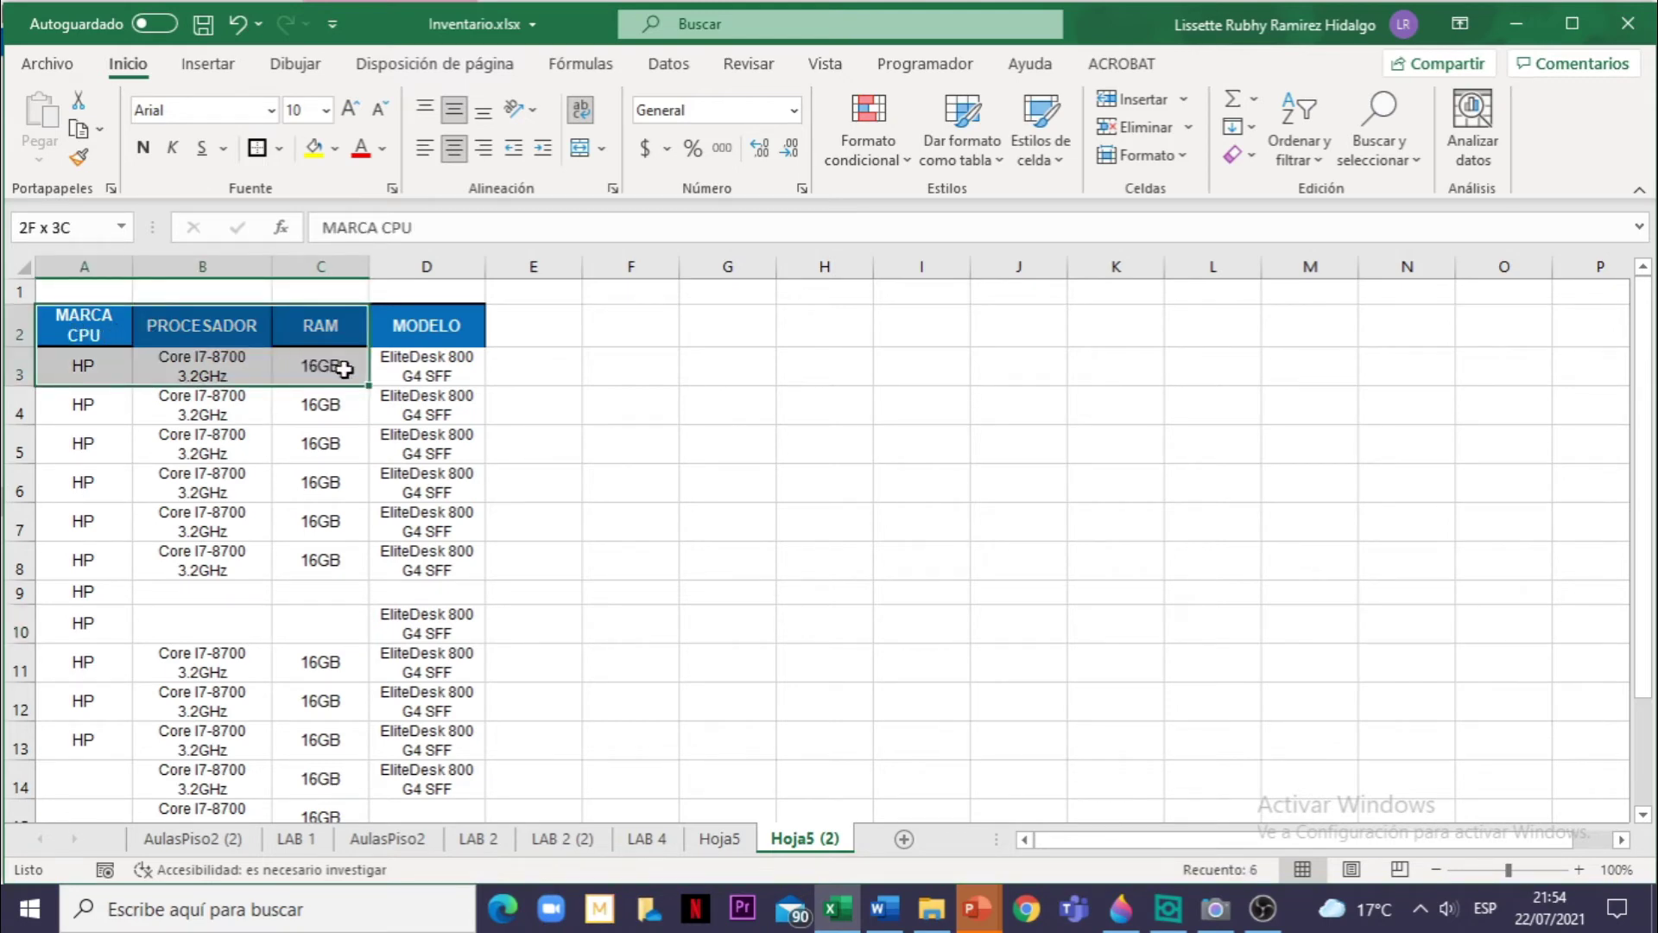
{"action": "mouse_move", "coordinate": [323, 363]}
{"action": "left_mouse_down"}
{"action": "mouse_move", "coordinate": [434, 821]}
{"action": "mouse_move", "coordinate": [443, 760]}
{"action": "left_mouse_up"}
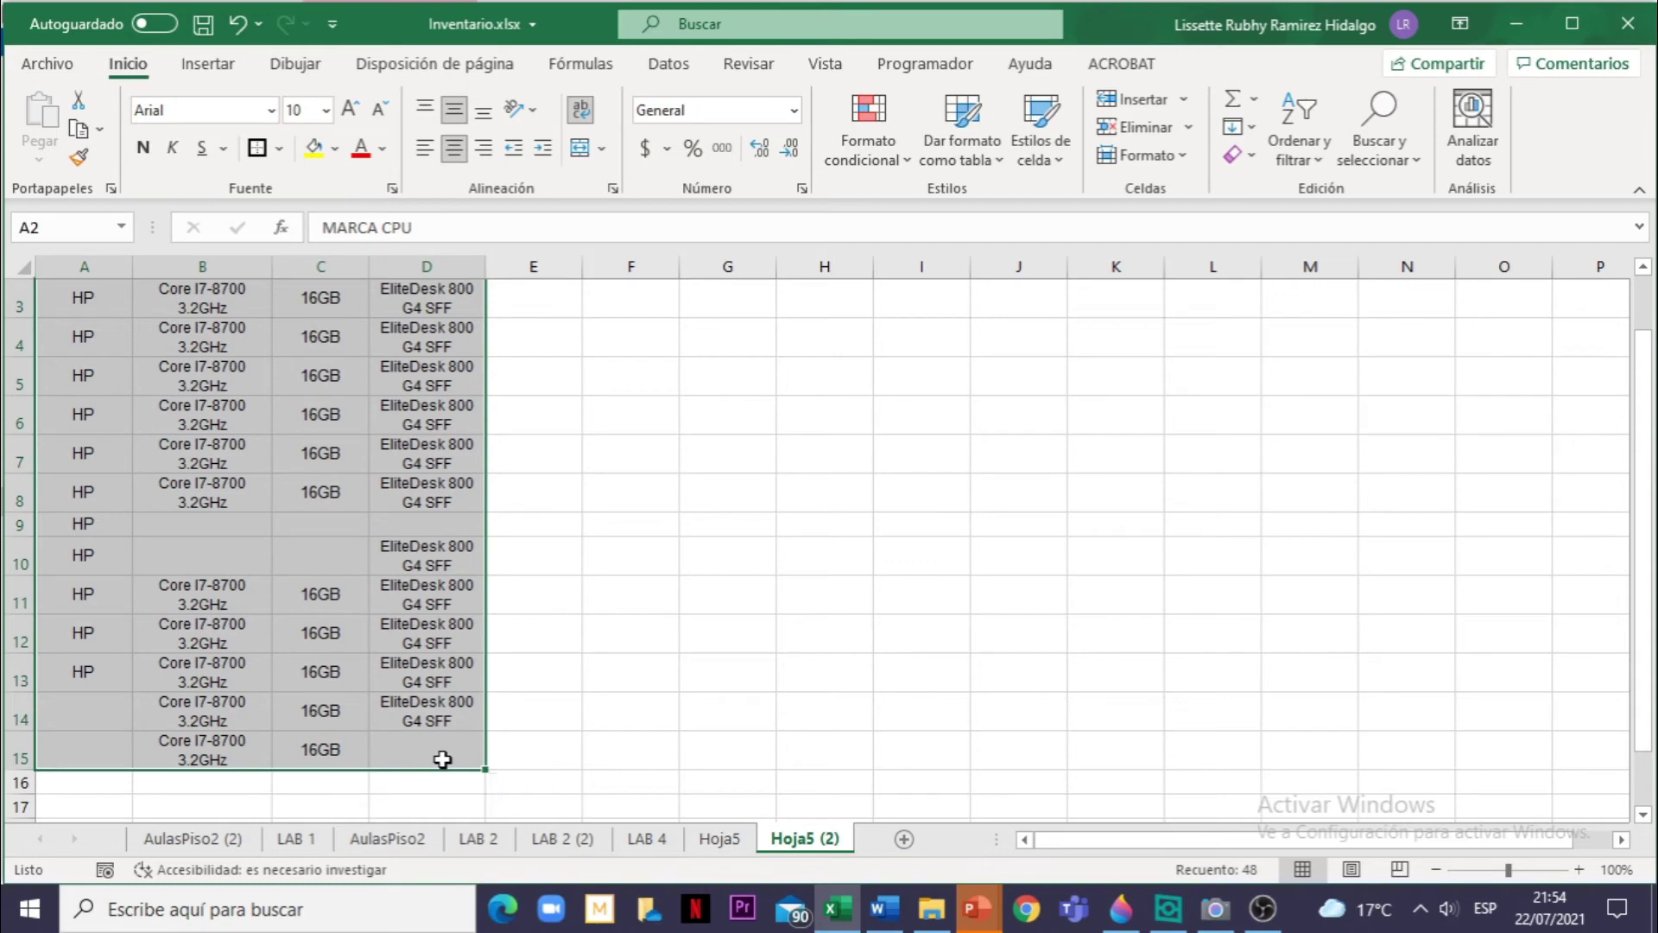
{"action": "scroll", "coordinate": [390, 623], "scroll_direction": "up", "scroll_amount": 1}
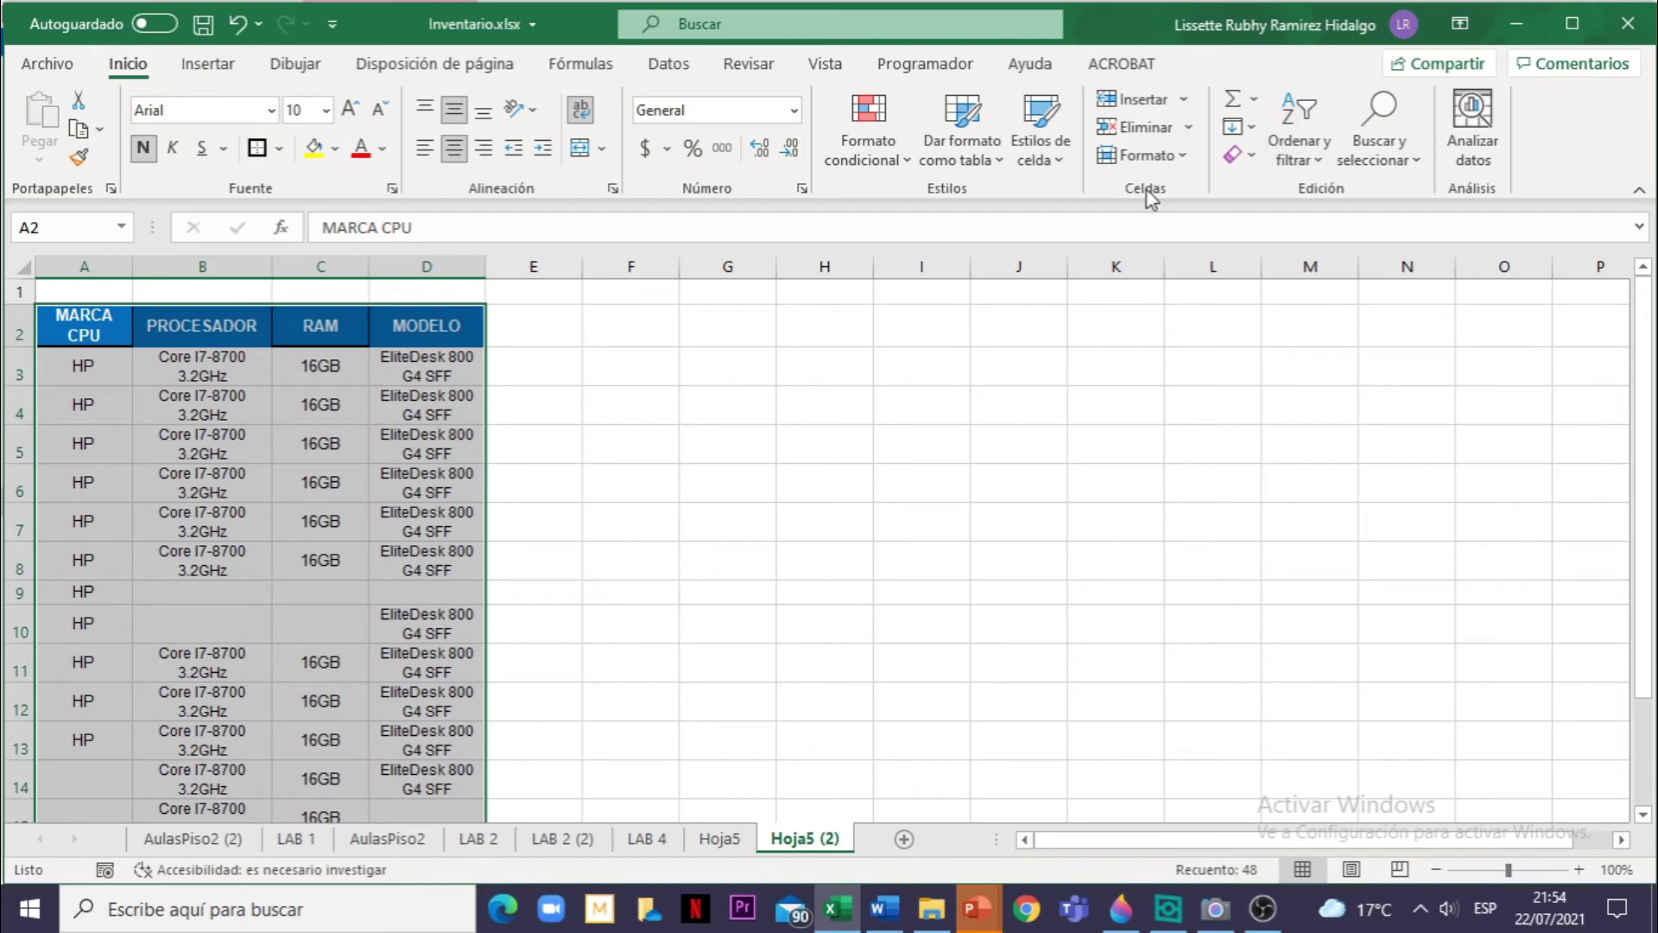
- Use Ir a Especial to select the blank cells B9, C9, D9, B10, C10, A14 and D15
{"action": "left_click", "coordinate": [1416, 164]}
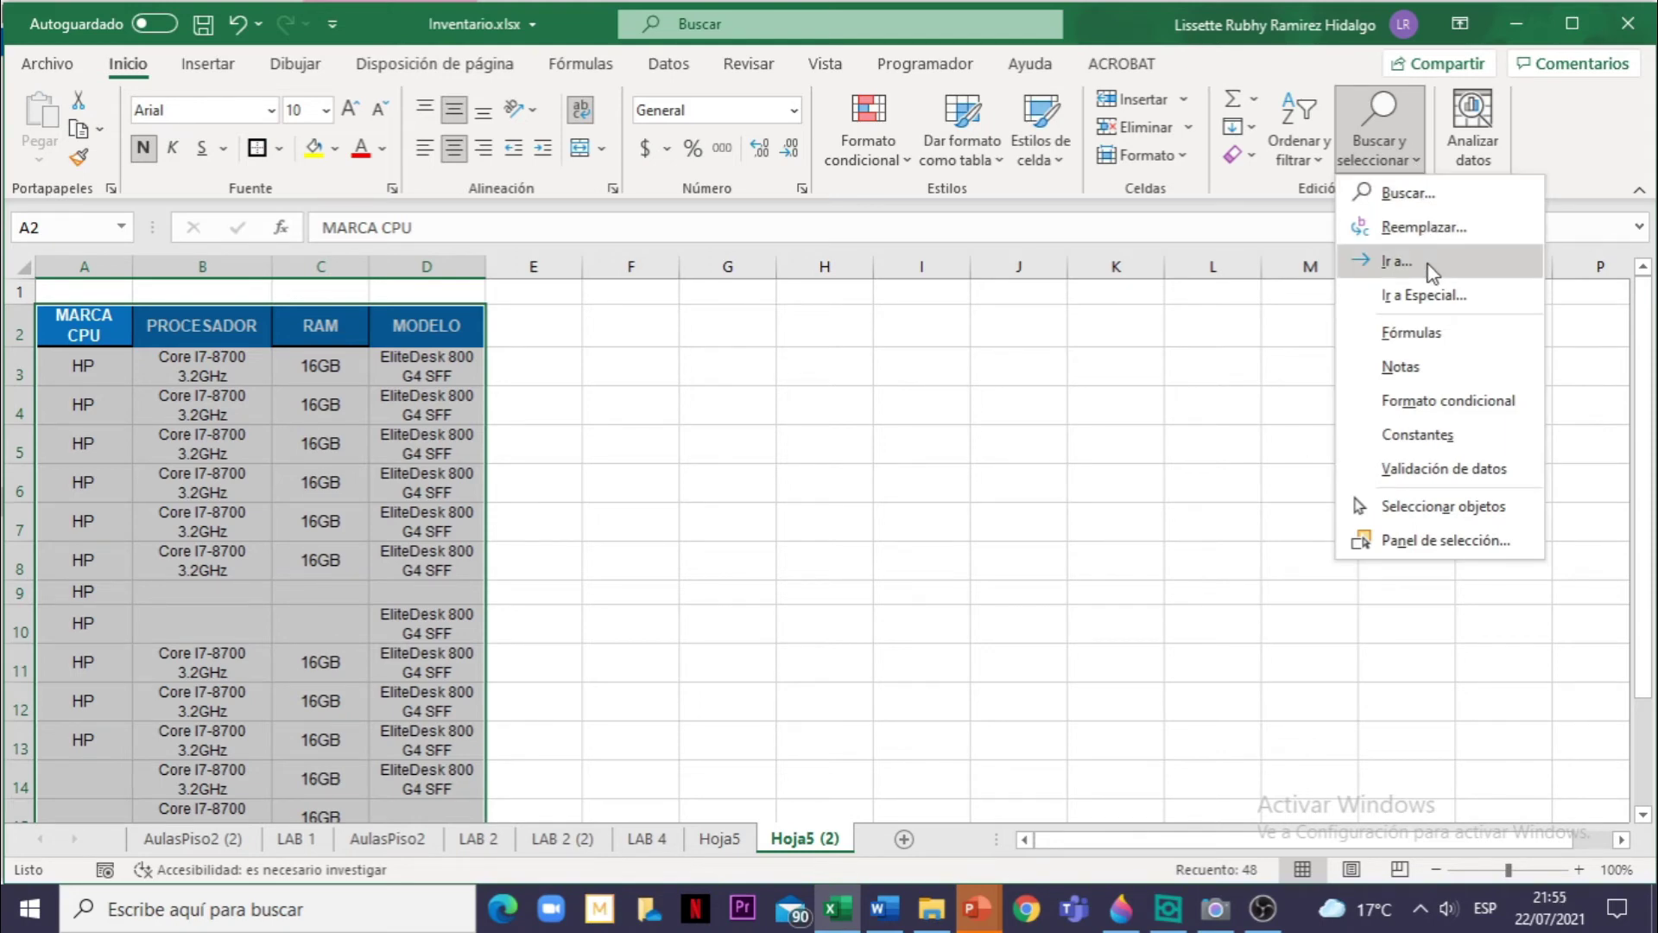
{"action": "left_click", "coordinate": [1429, 298]}
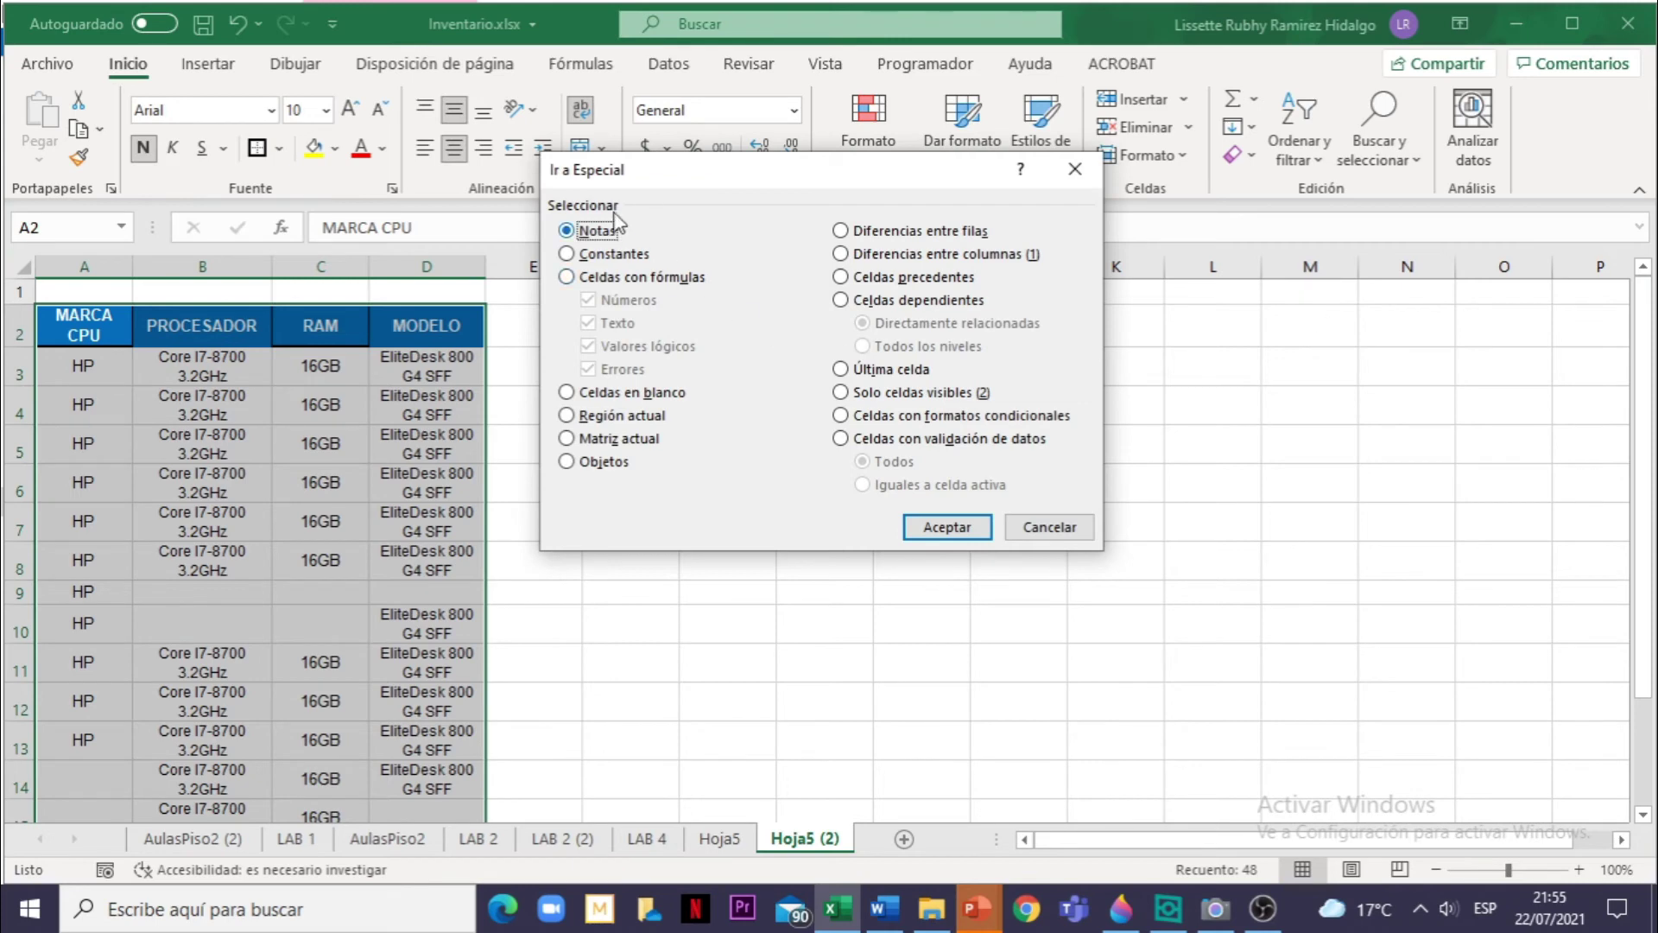
{"action": "left_click_drag", "start_coordinate": [658, 182], "coordinate": [751, 252]}
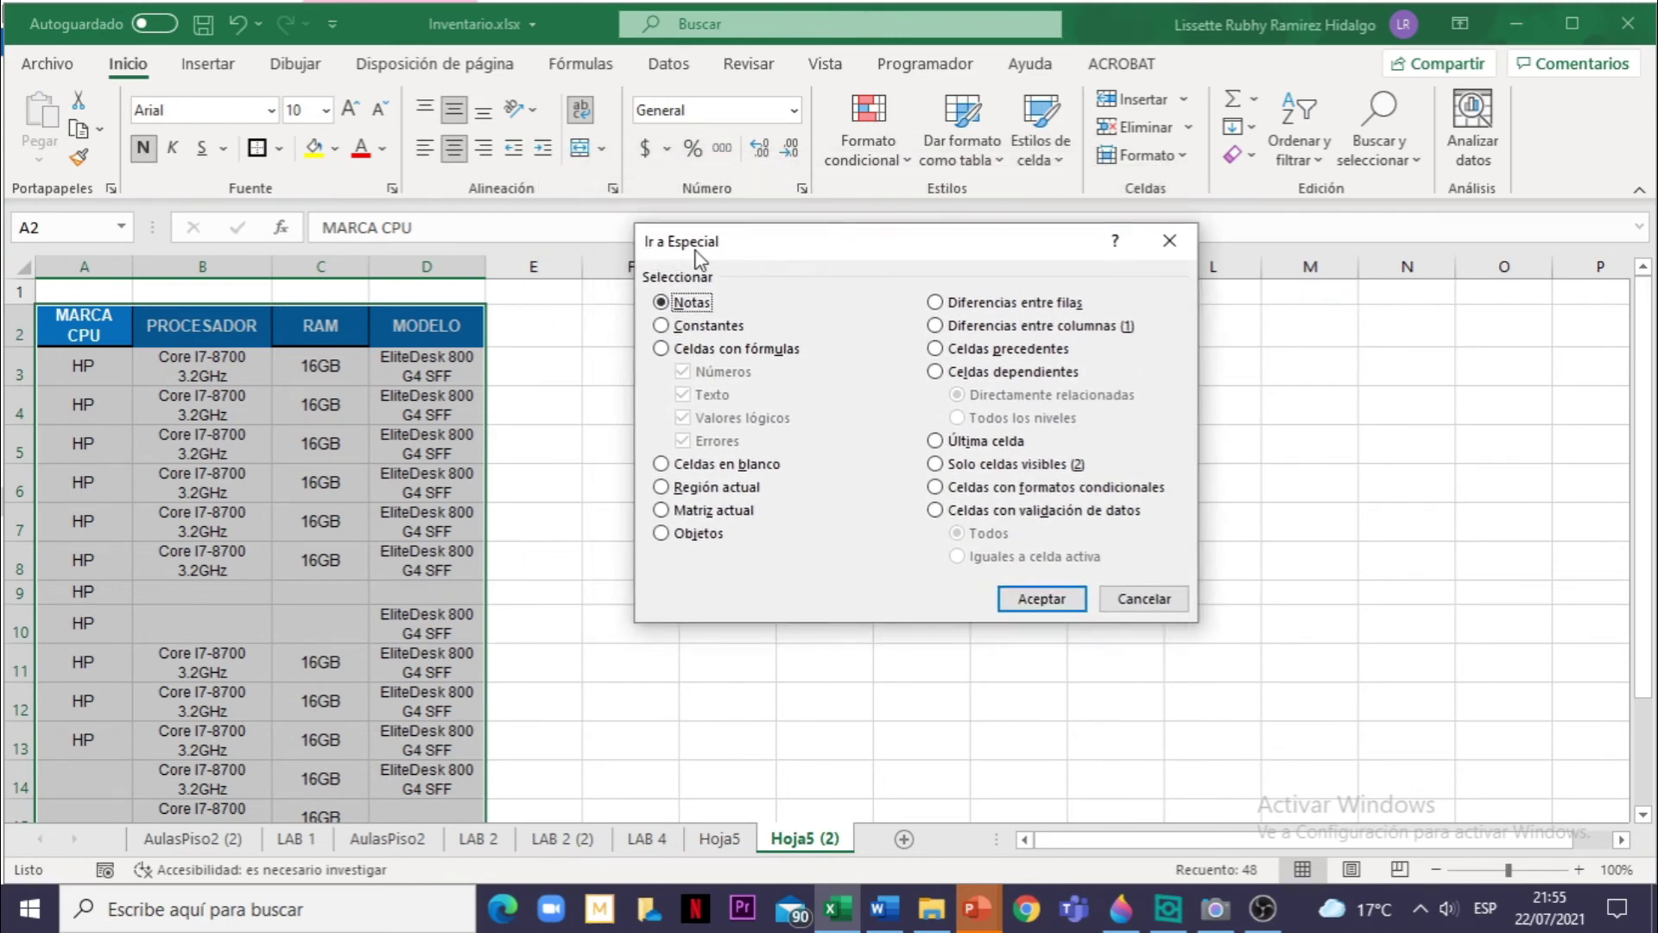
{"action": "left_click", "coordinate": [661, 466]}
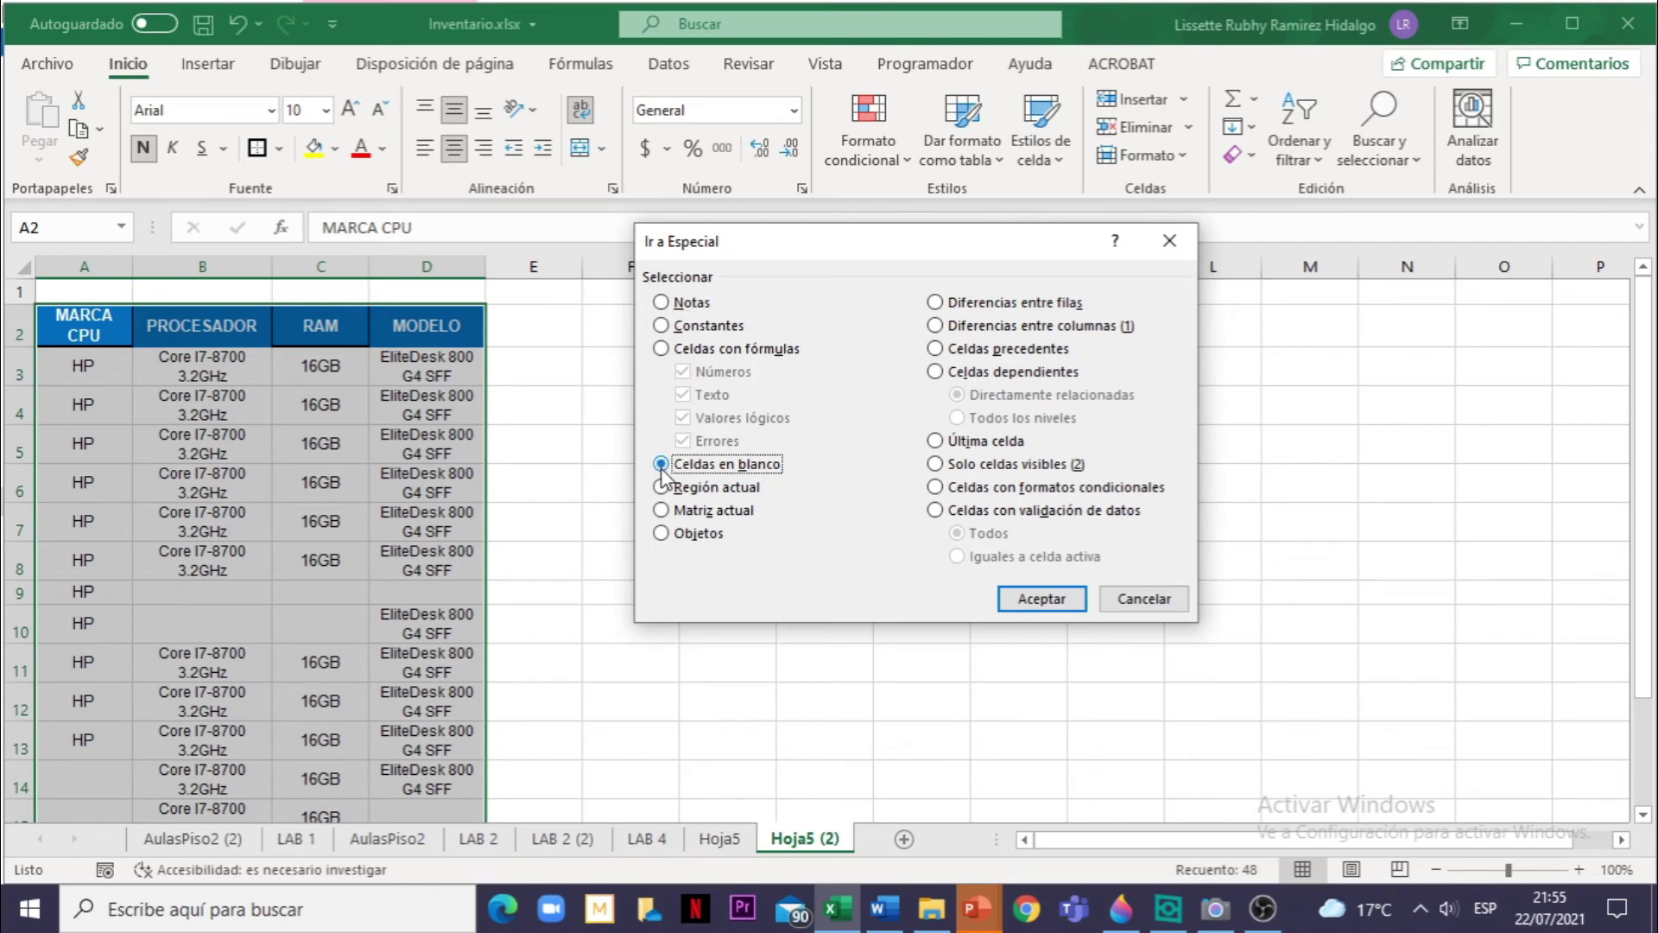
{"action": "left_click", "coordinate": [1037, 600]}
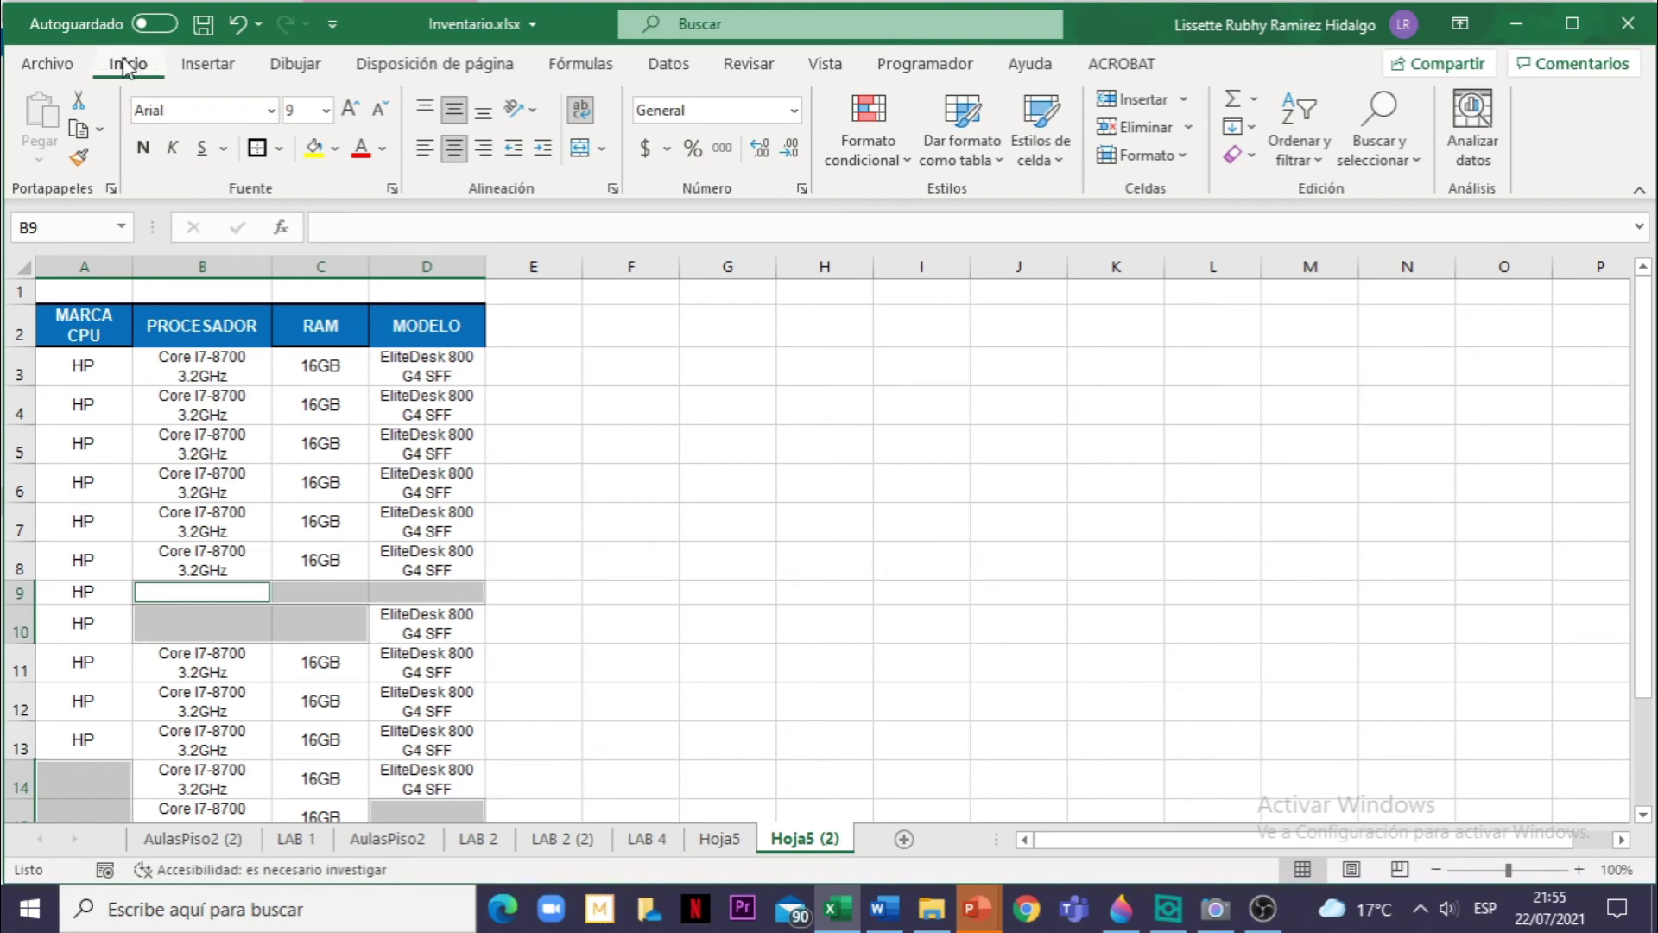
- Delete the selected blank cells shifting up, then check the RAM values in C8 and C6
{"action": "left_click", "coordinate": [1190, 130]}
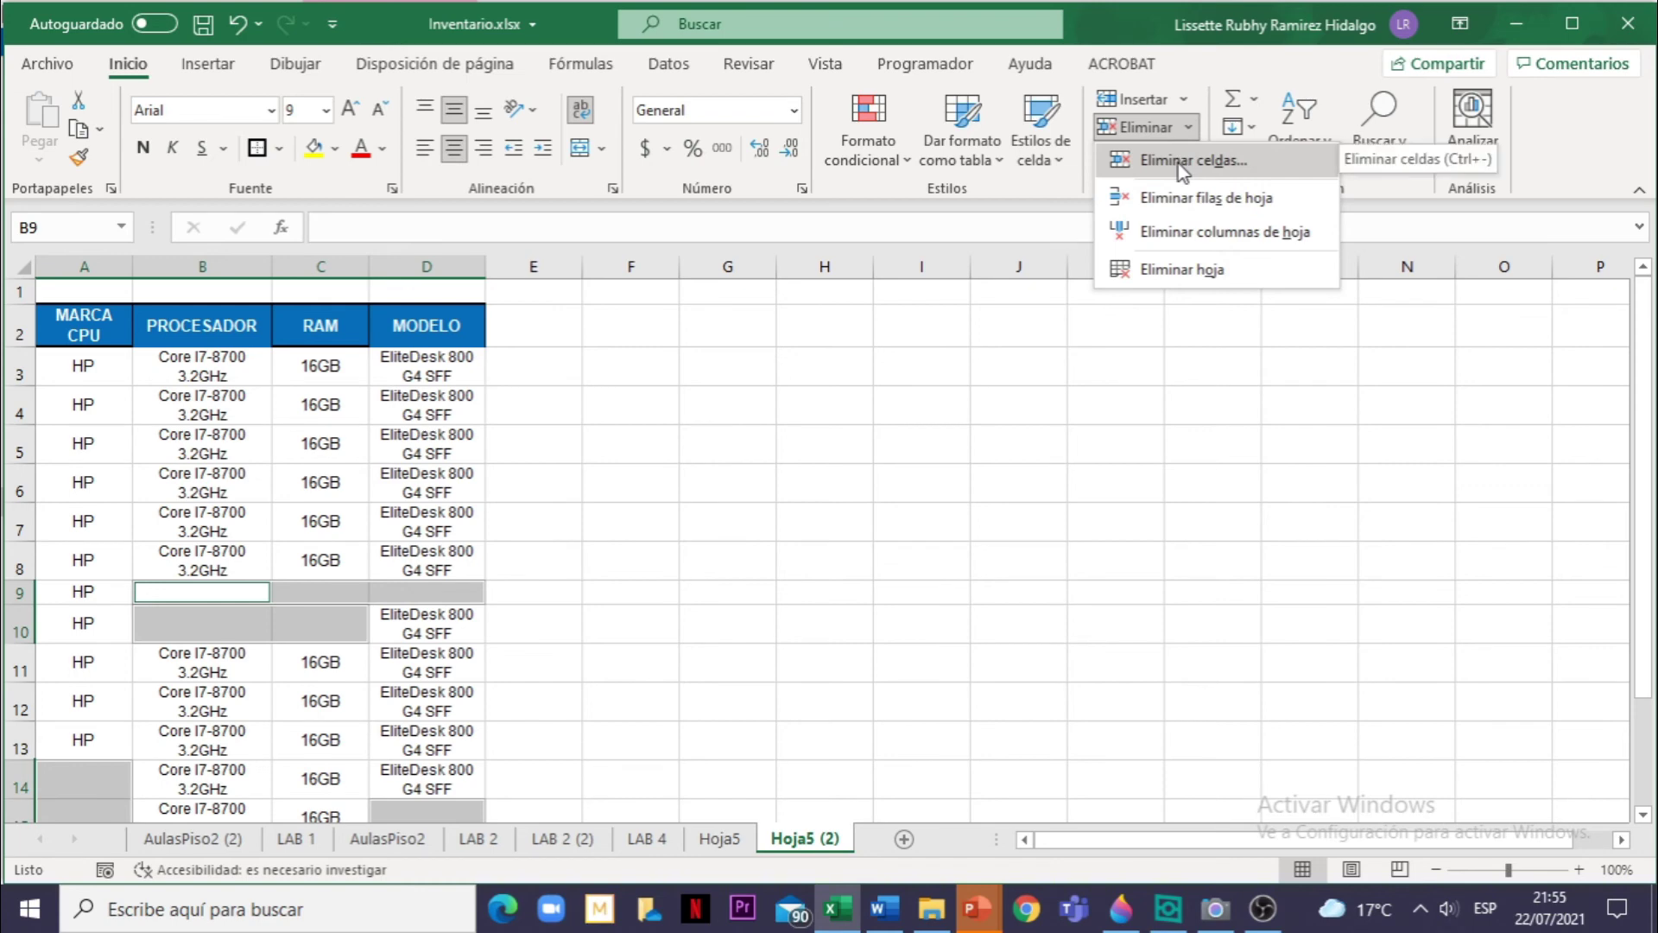
{"action": "left_click", "coordinate": [1182, 164]}
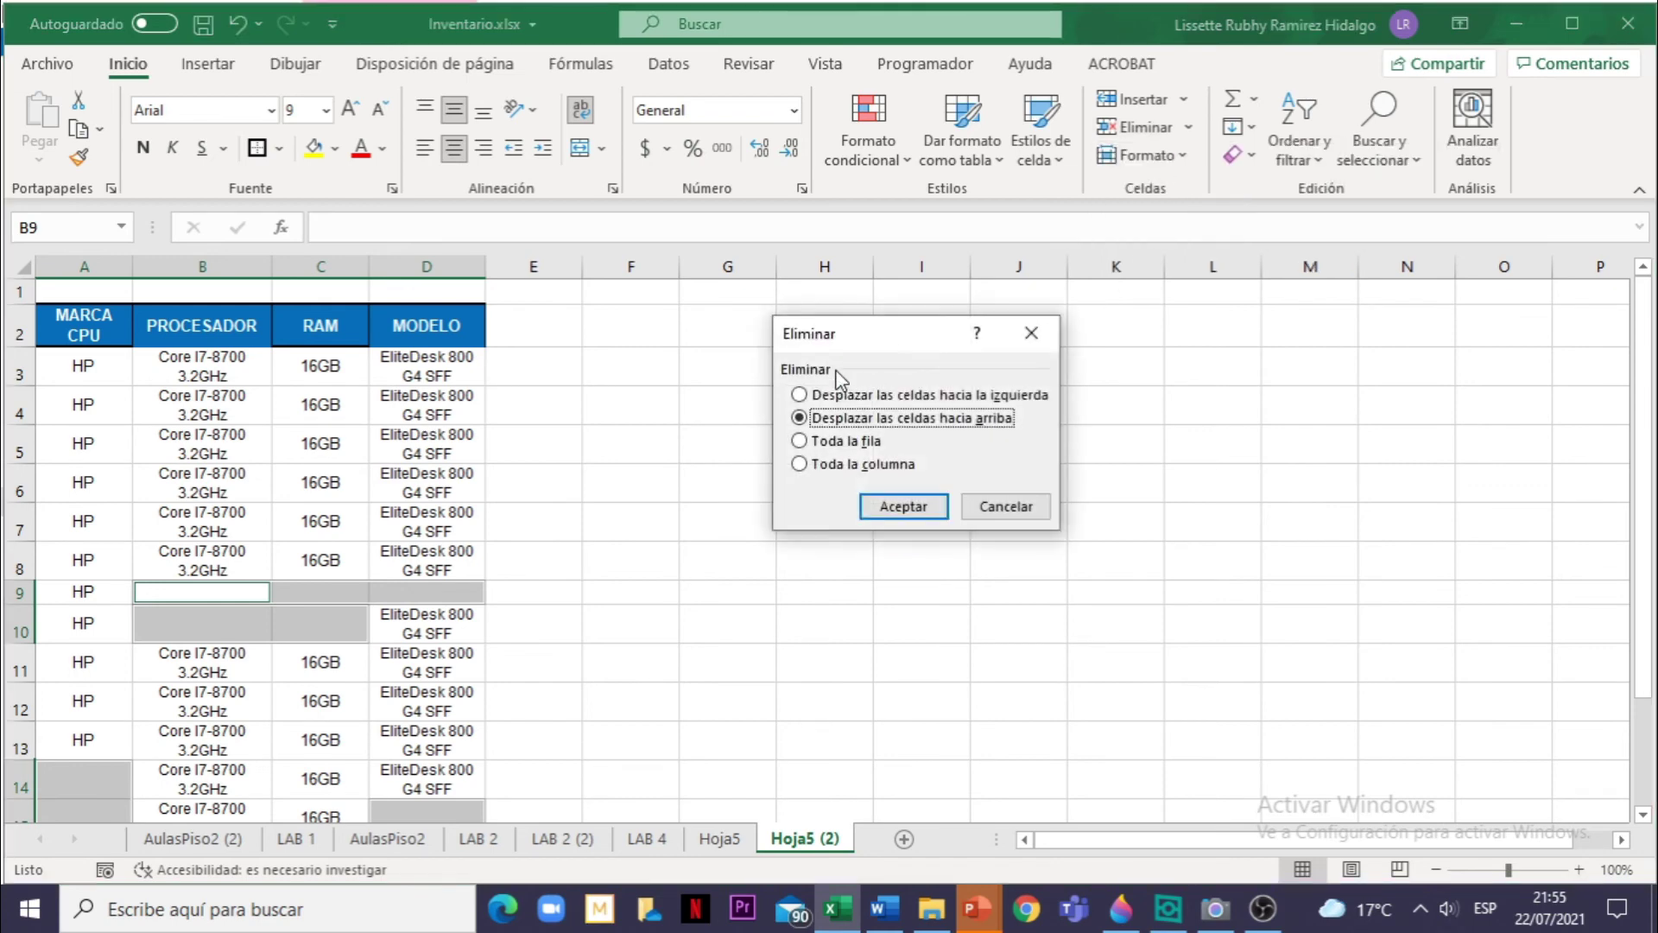
{"action": "left_click_drag", "start_coordinate": [890, 338], "coordinate": [842, 288]}
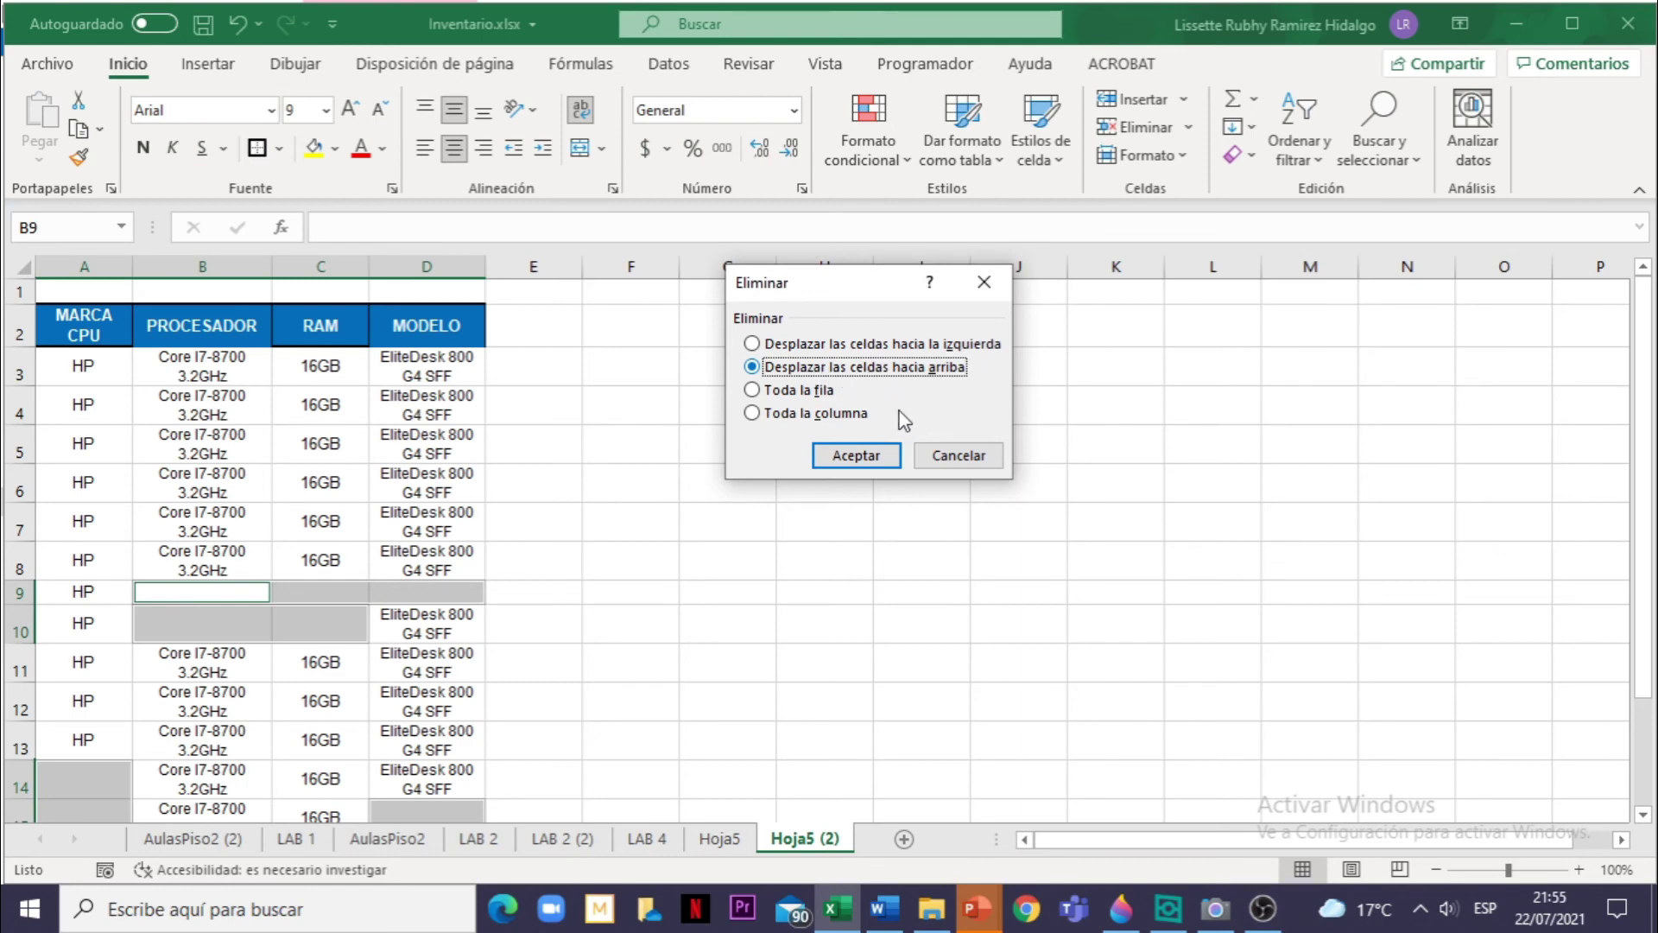
{"action": "left_click", "coordinate": [883, 458]}
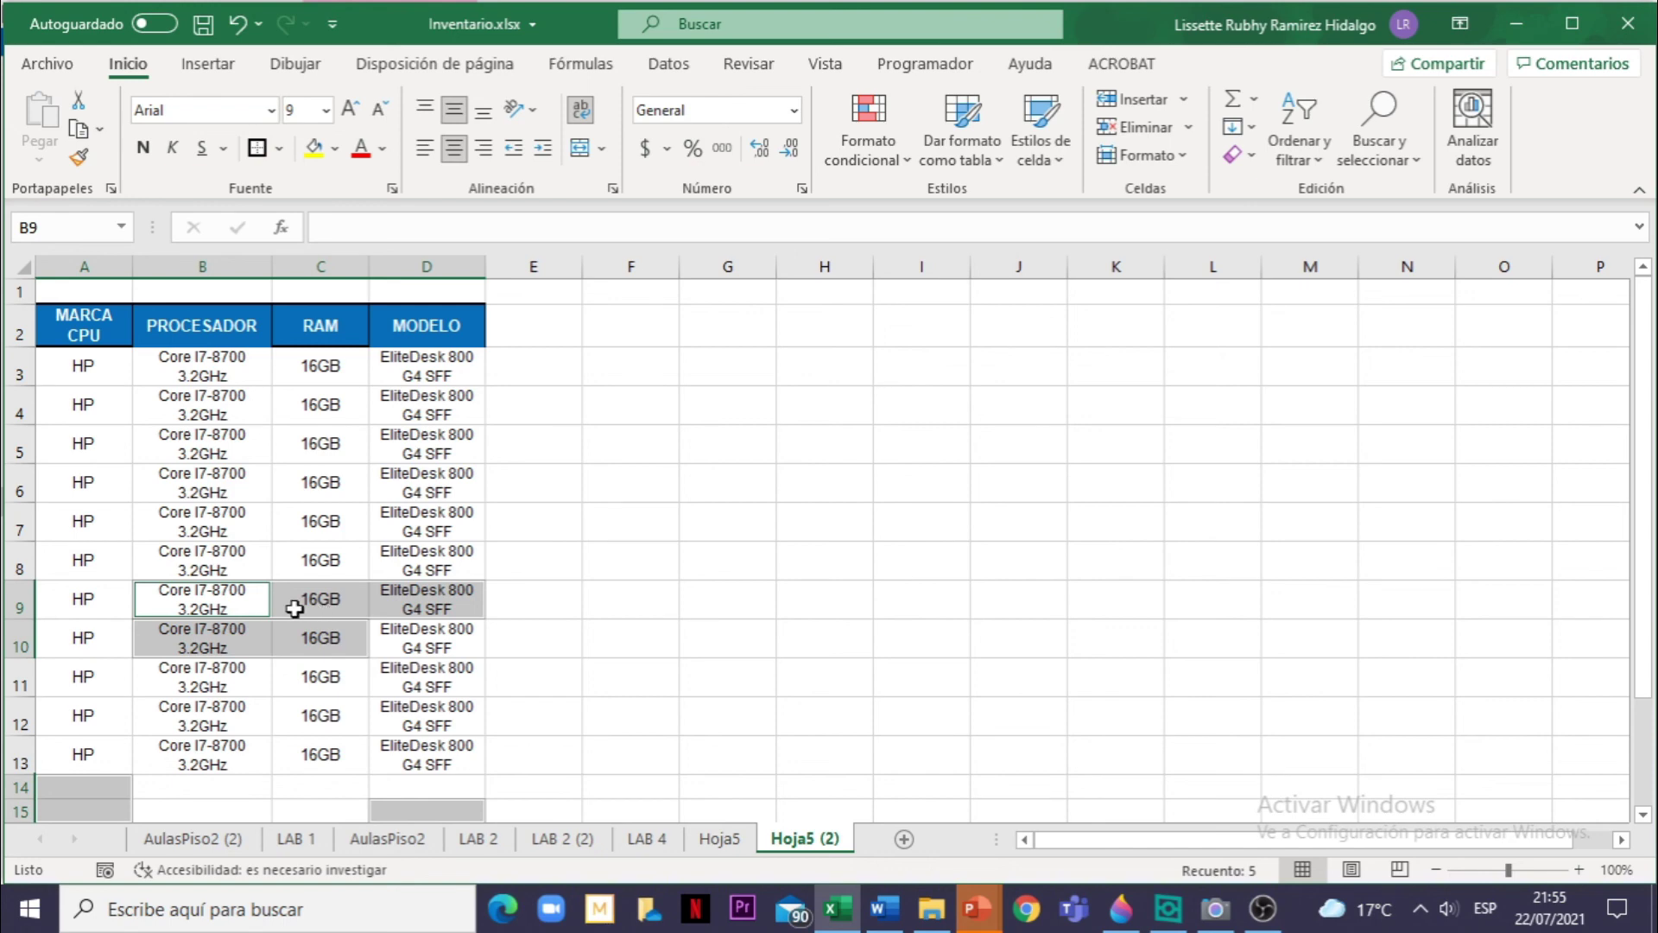
{"action": "left_click", "coordinate": [288, 550]}
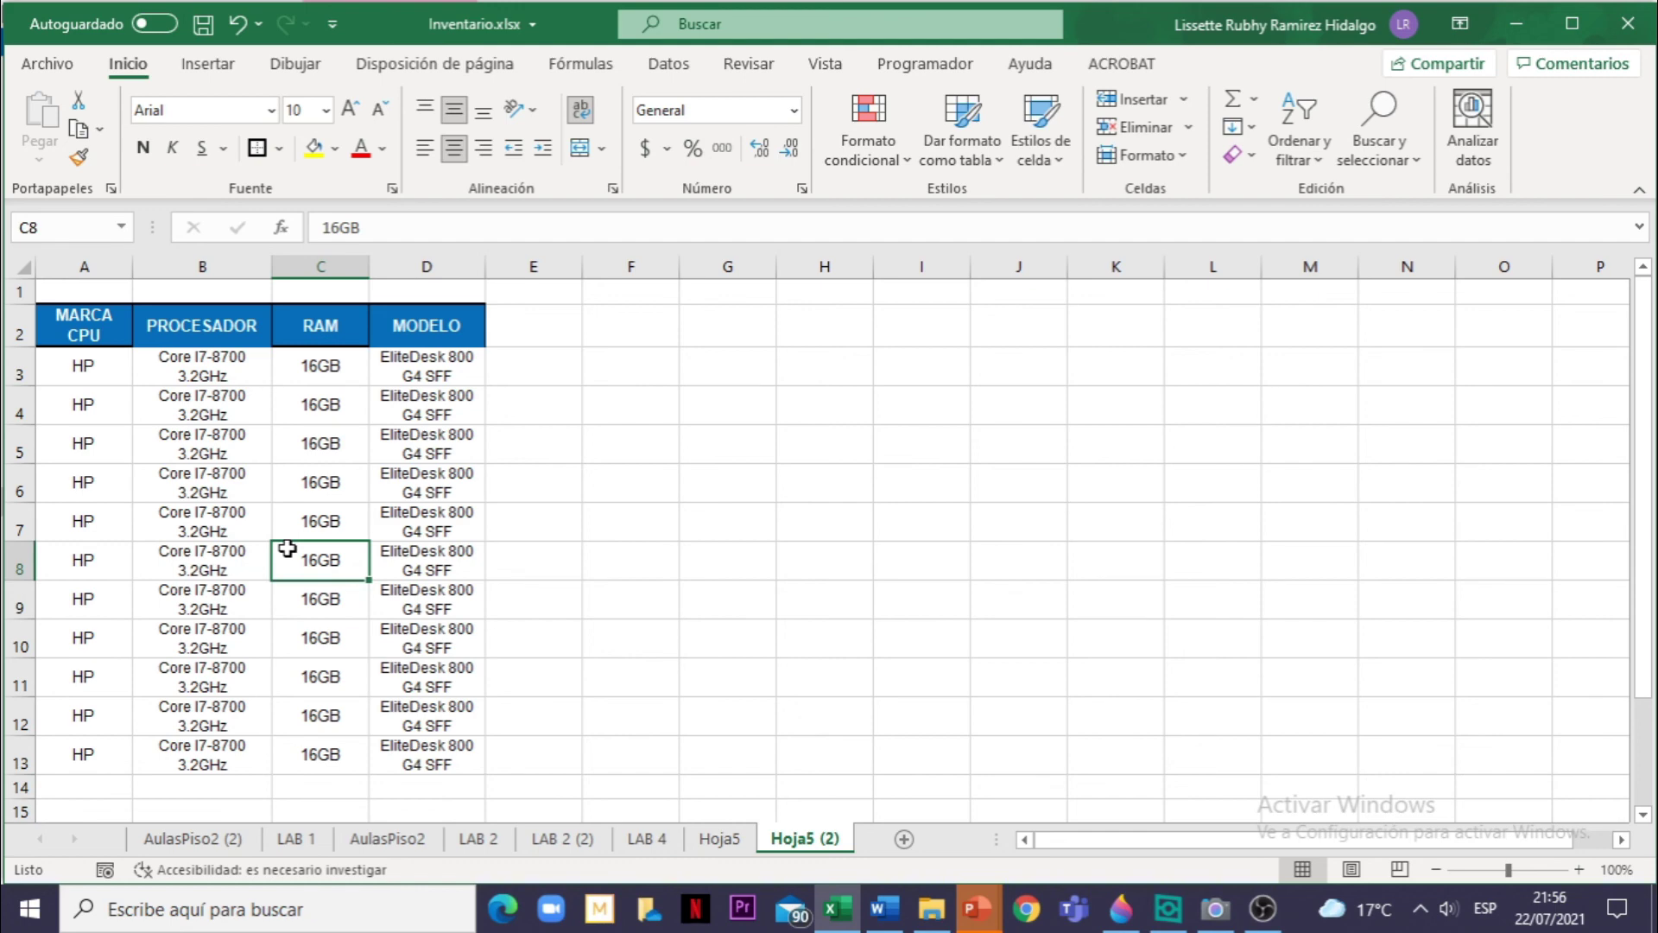
{"action": "left_click", "coordinate": [343, 486]}
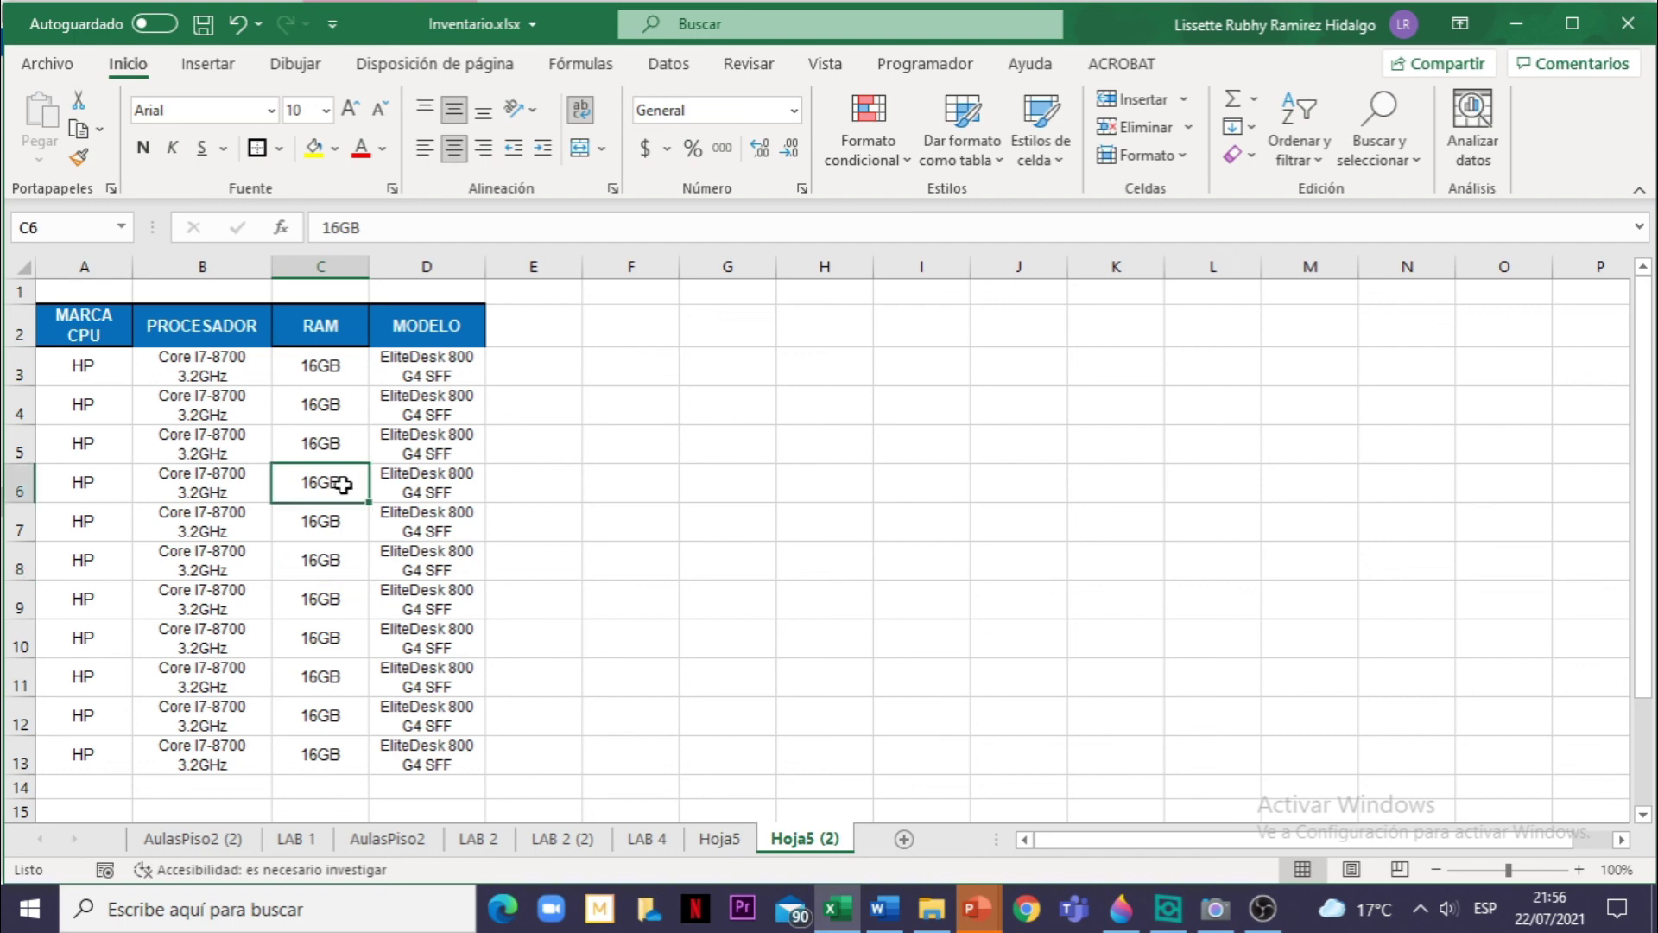